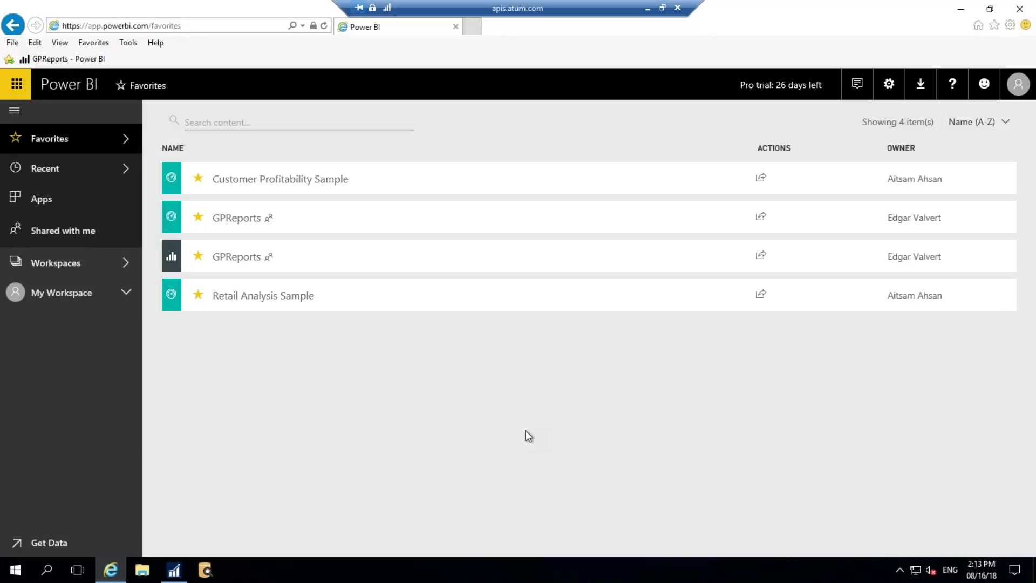
Open My Workspace and check which app workspaces are available
click(85, 299)
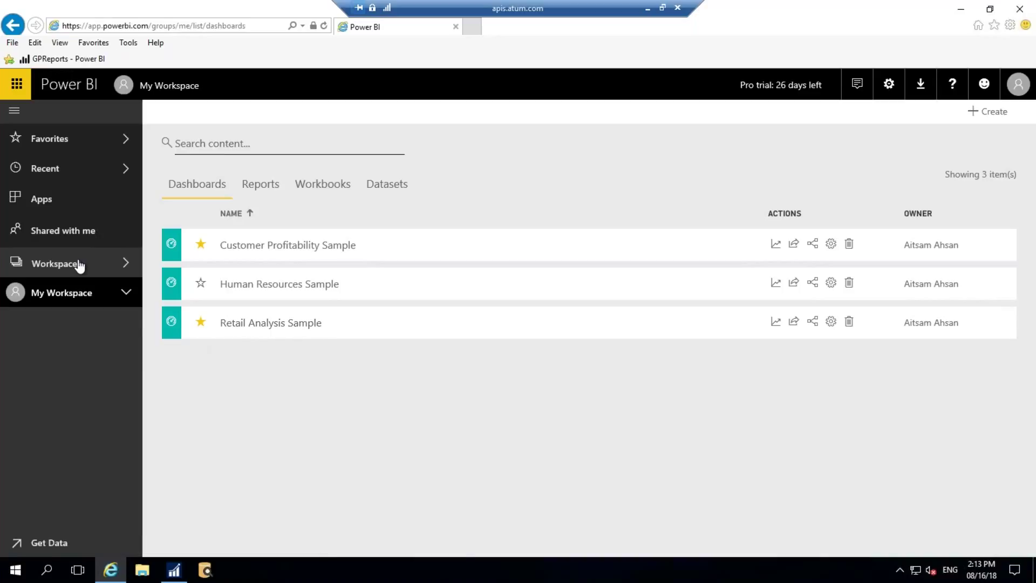
click(95, 273)
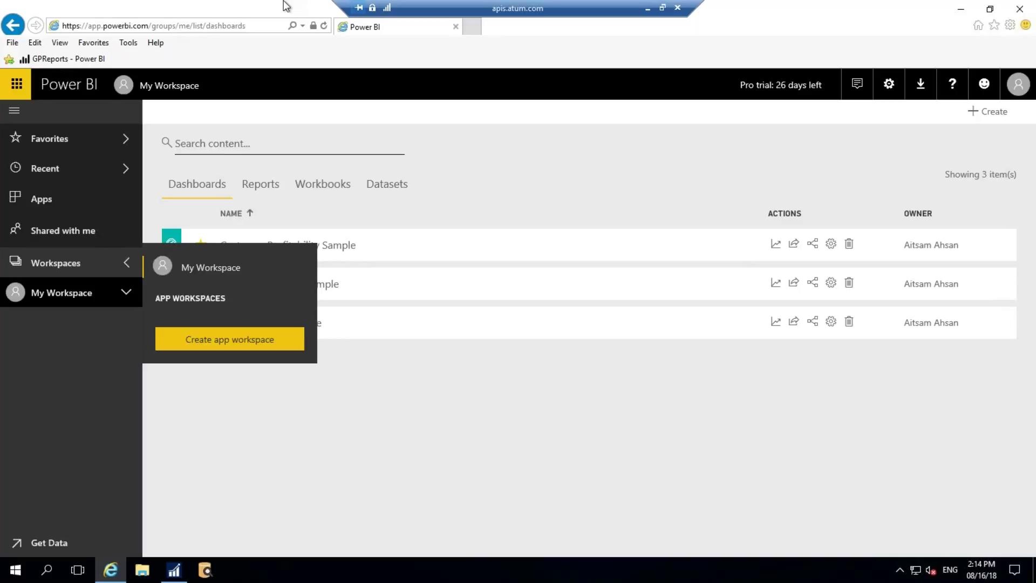
click(415, 473)
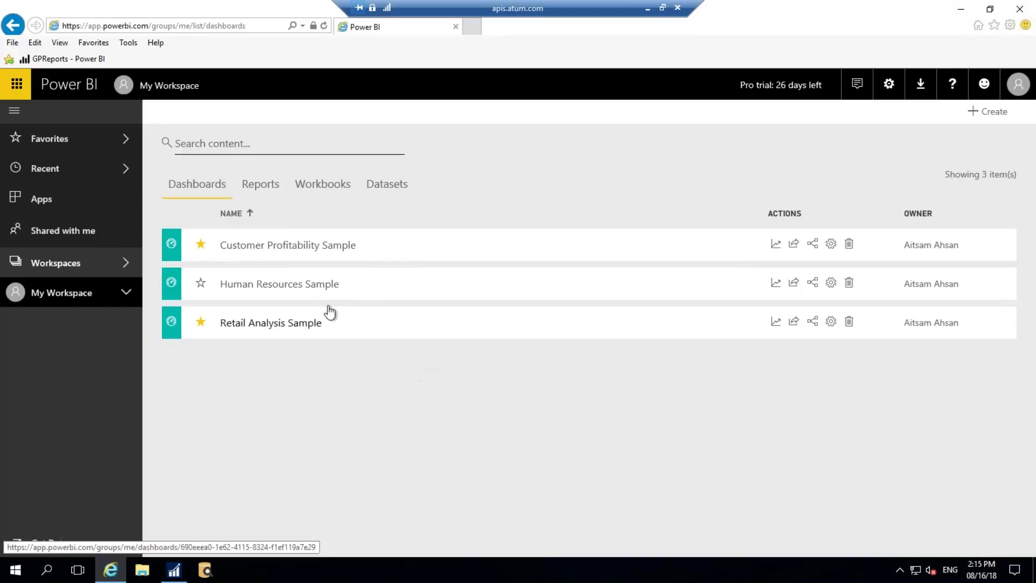
View the Customer Profitability Sample dashboard and return to My Workspace
click(317, 257)
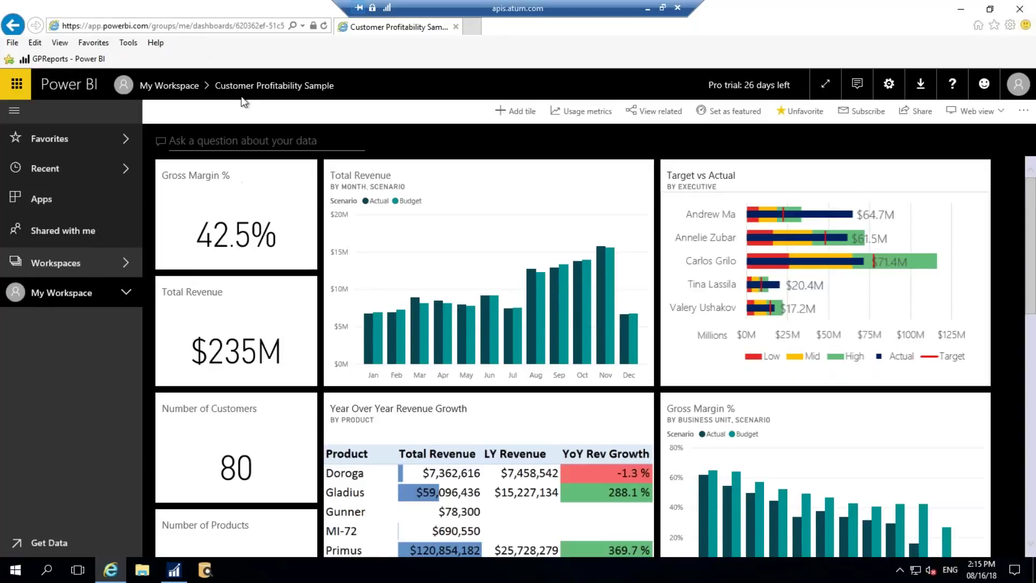
click(168, 86)
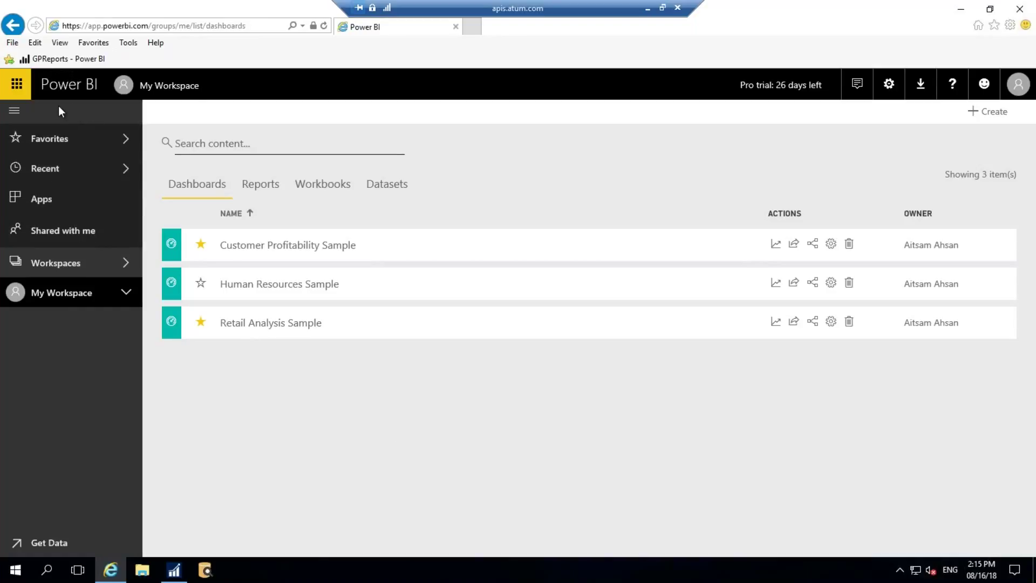
Review the Office 365 app list, the notifications, and the settings and download options
click(16, 84)
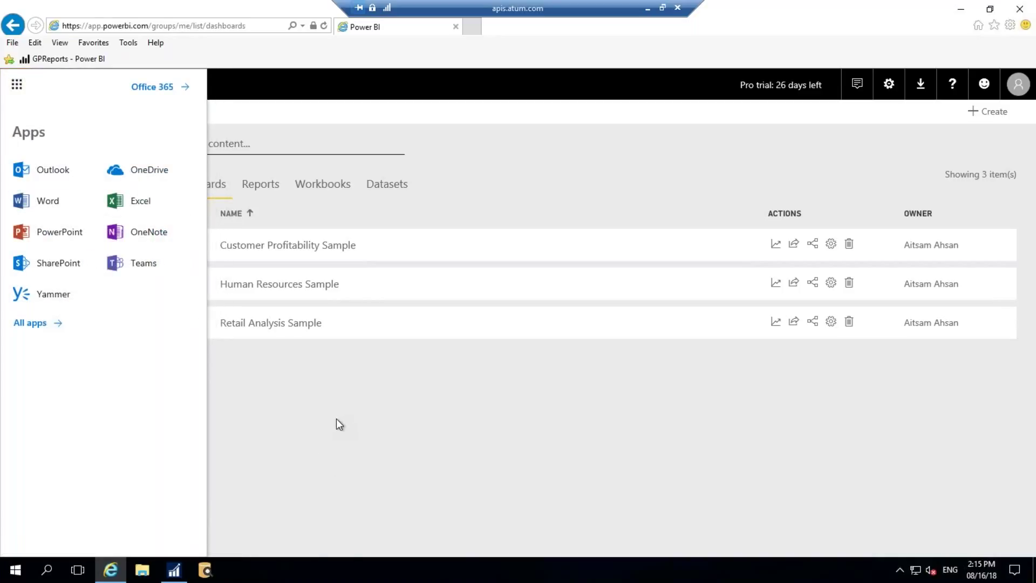
click(371, 418)
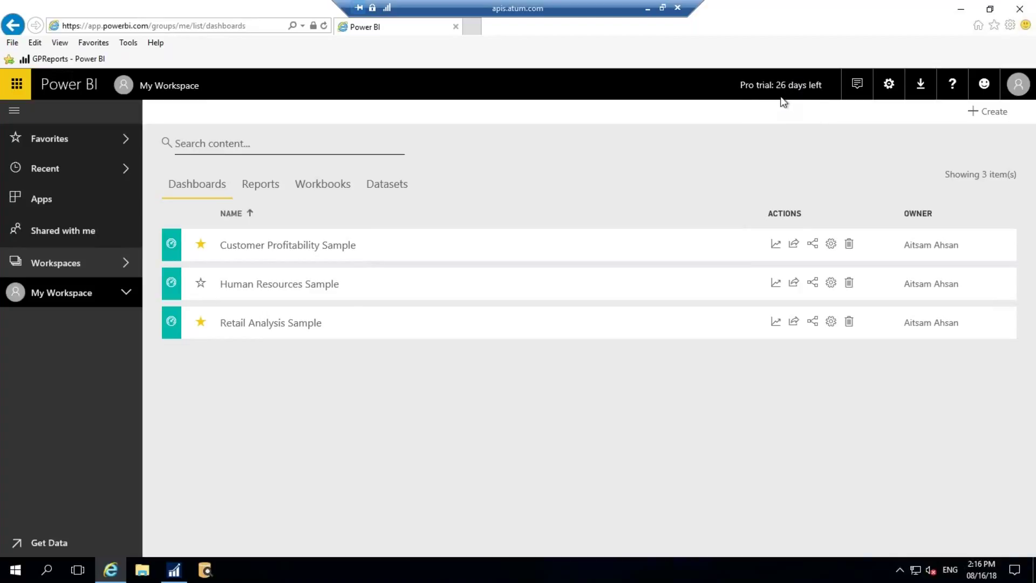
click(857, 91)
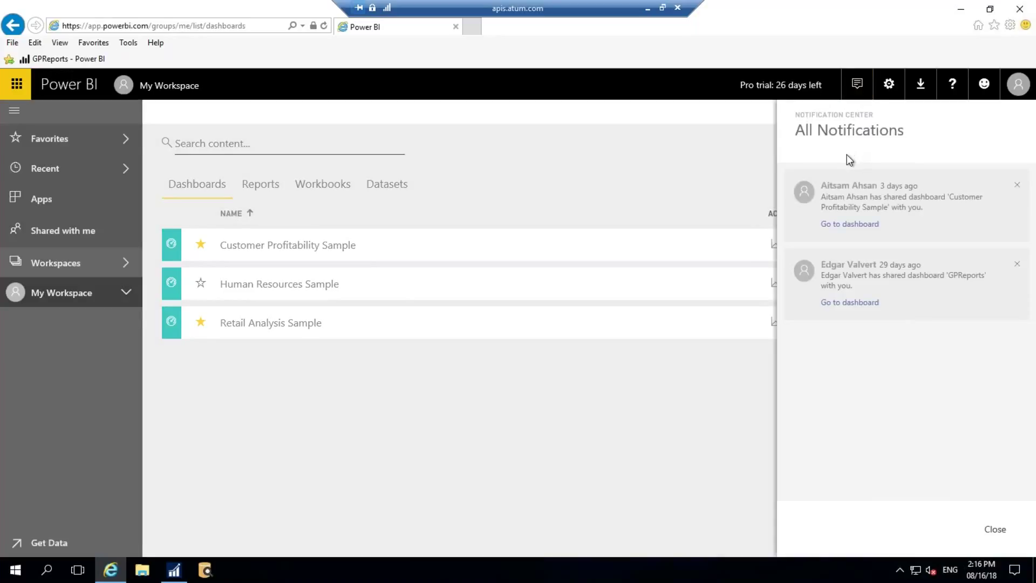
click(890, 86)
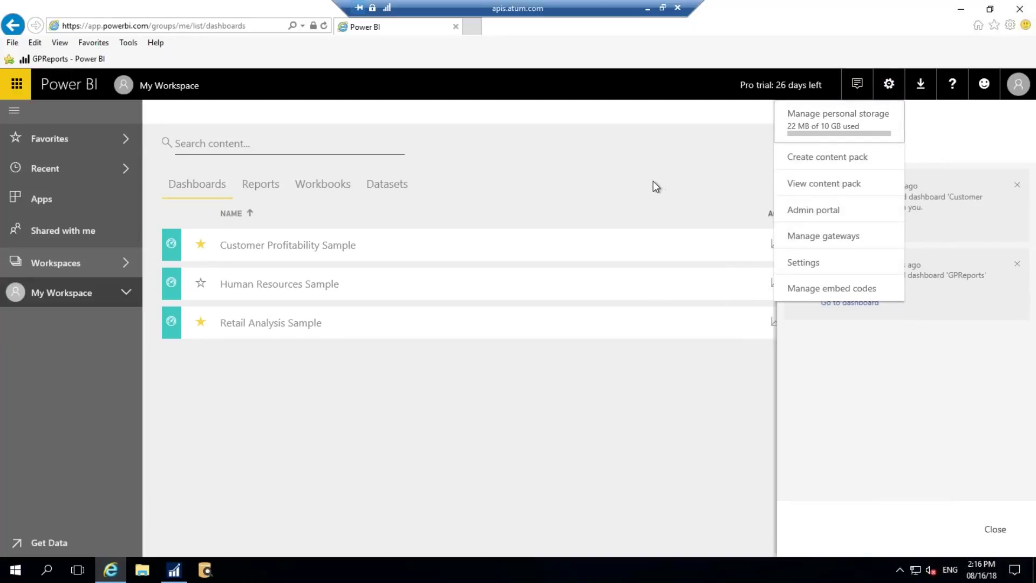
click(921, 86)
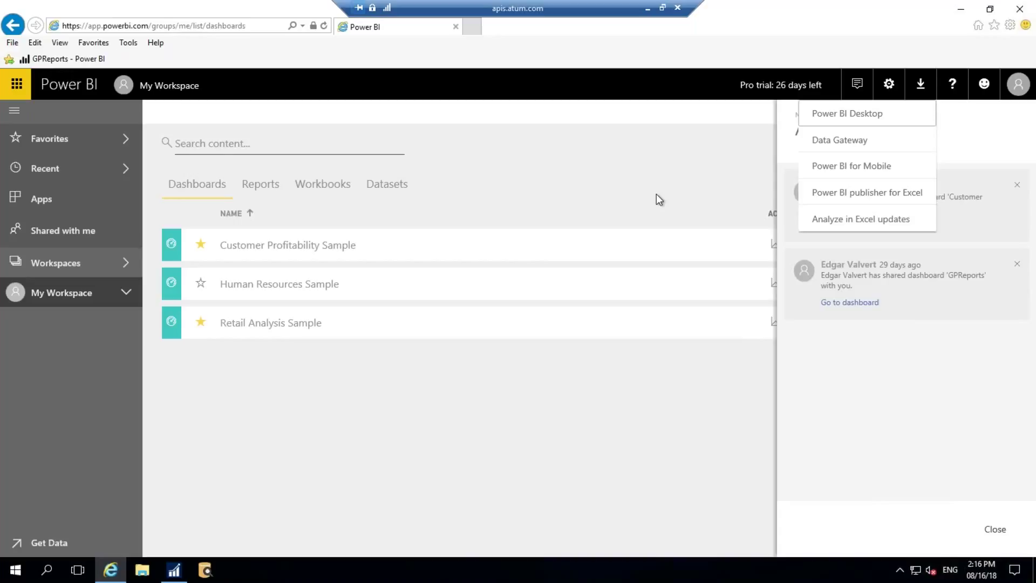
click(692, 140)
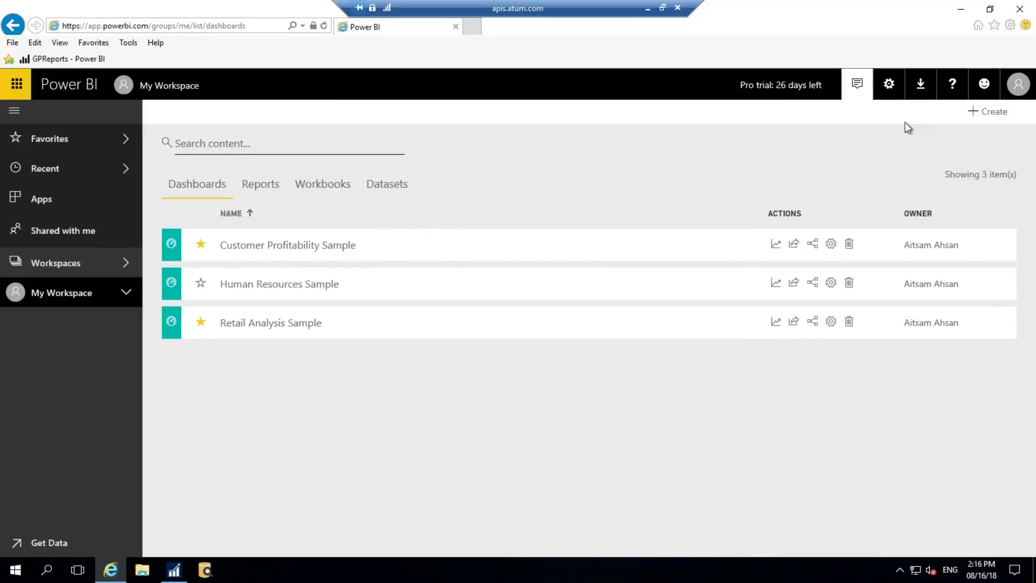
Review the help resources, community feedback choices and account options
click(952, 86)
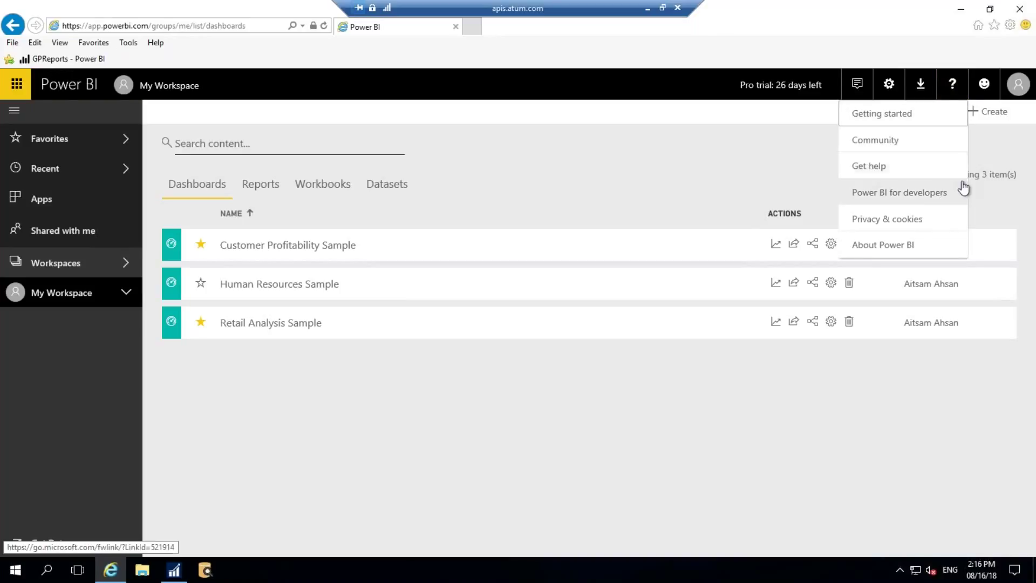
click(986, 93)
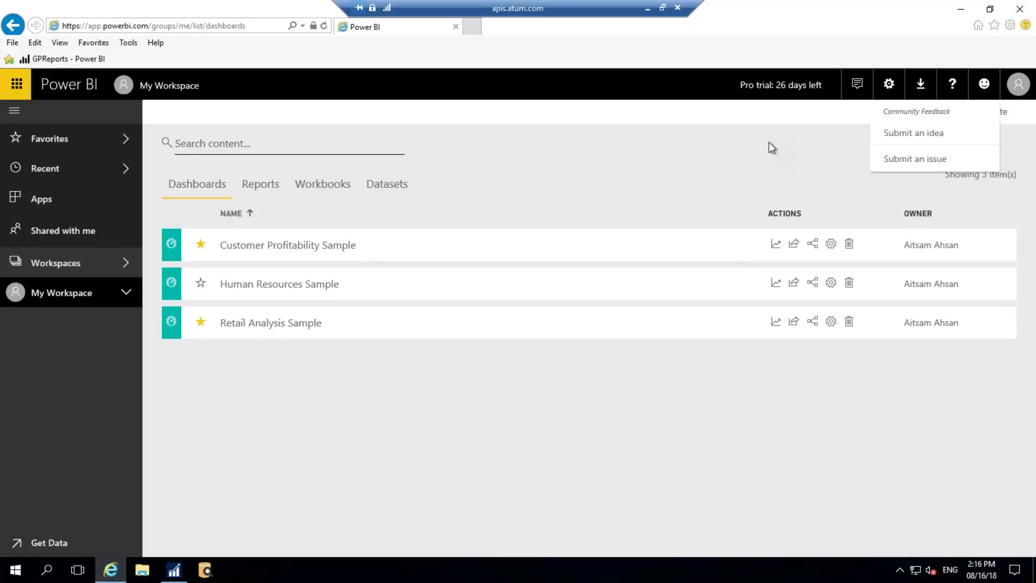
key(Escape)
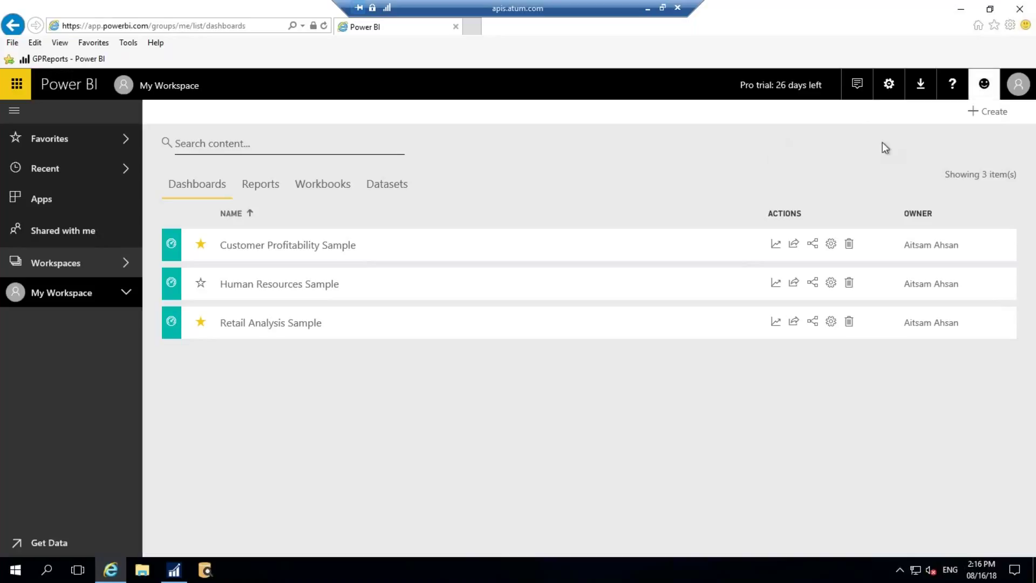
click(1018, 94)
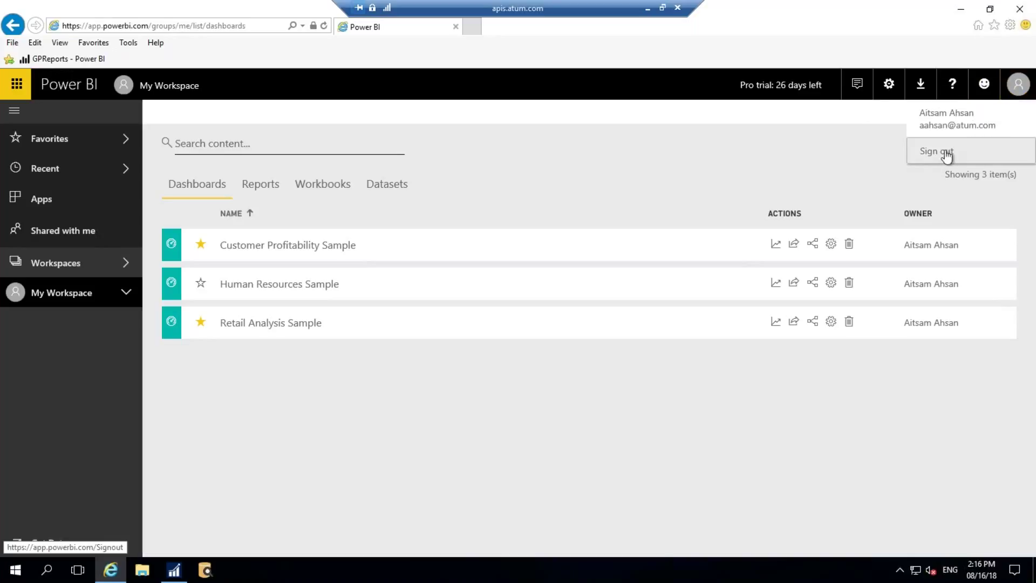
click(658, 156)
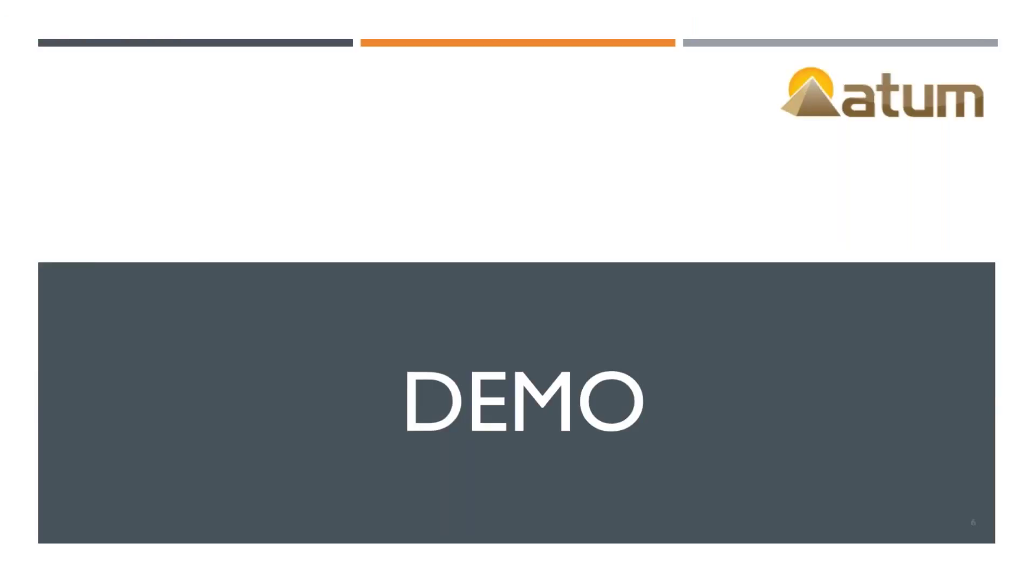
key(Right)
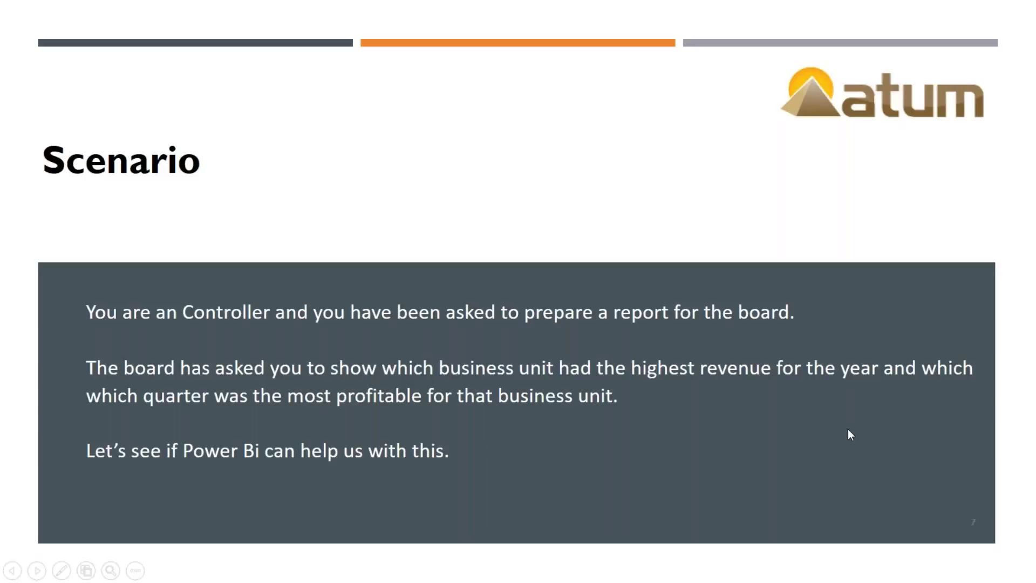
key(Right)
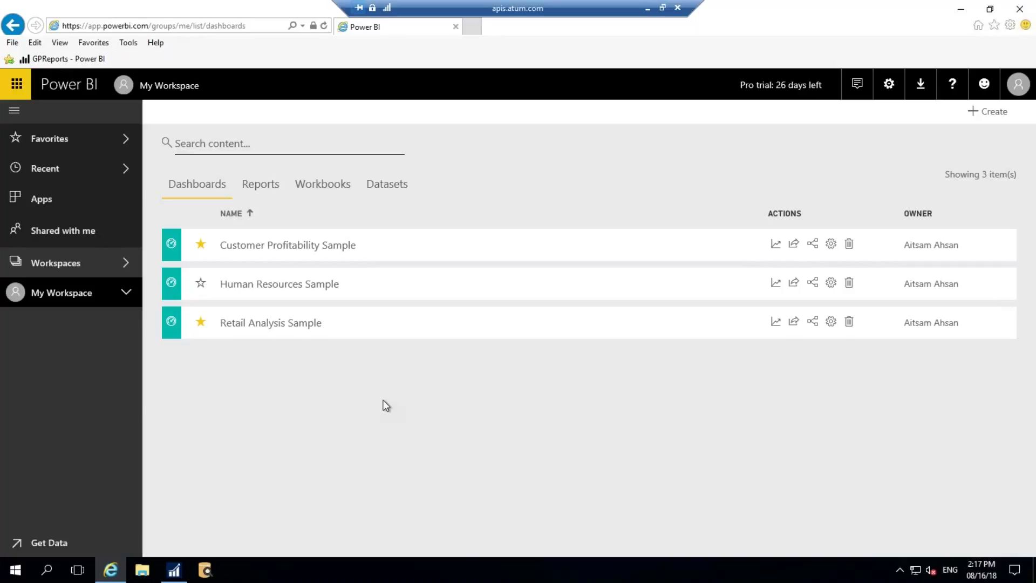
Open the Customer Profitability Sample dashboard and look through all its tiles
click(333, 253)
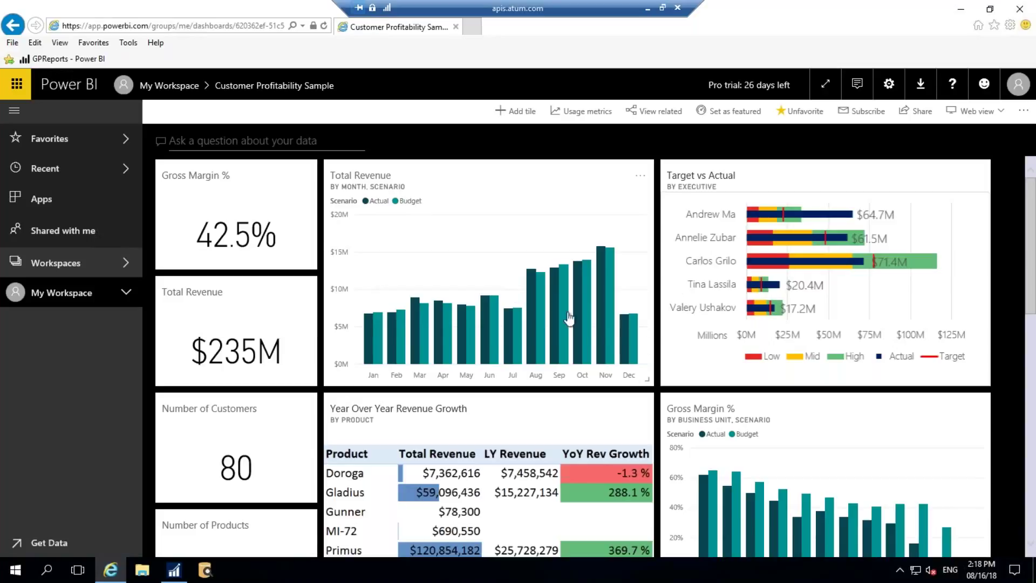
scroll(617, 290, down, 1)
scroll(617, 289, down, 10)
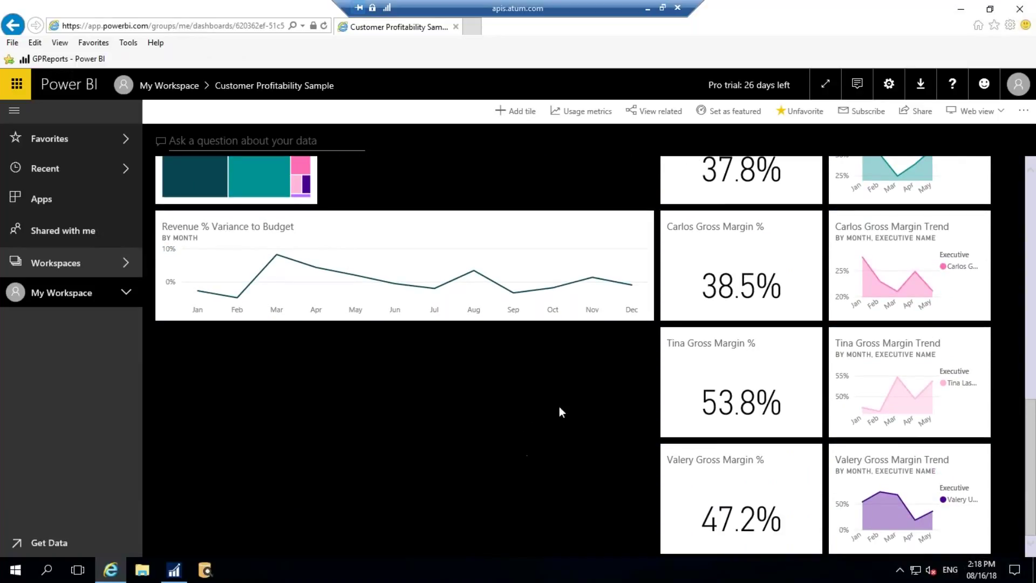
scroll(482, 344, up, 2)
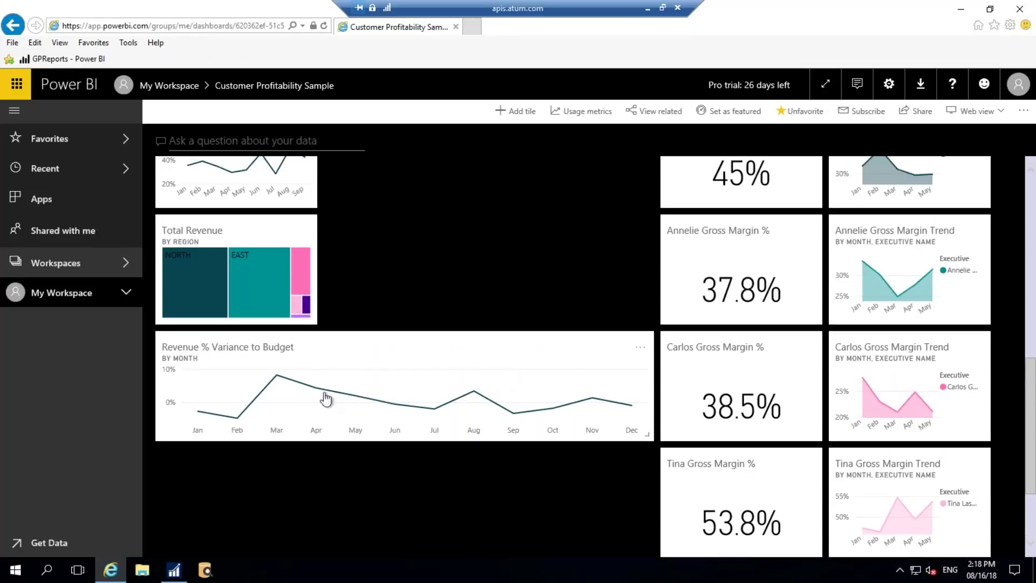
scroll(415, 299, up, 4)
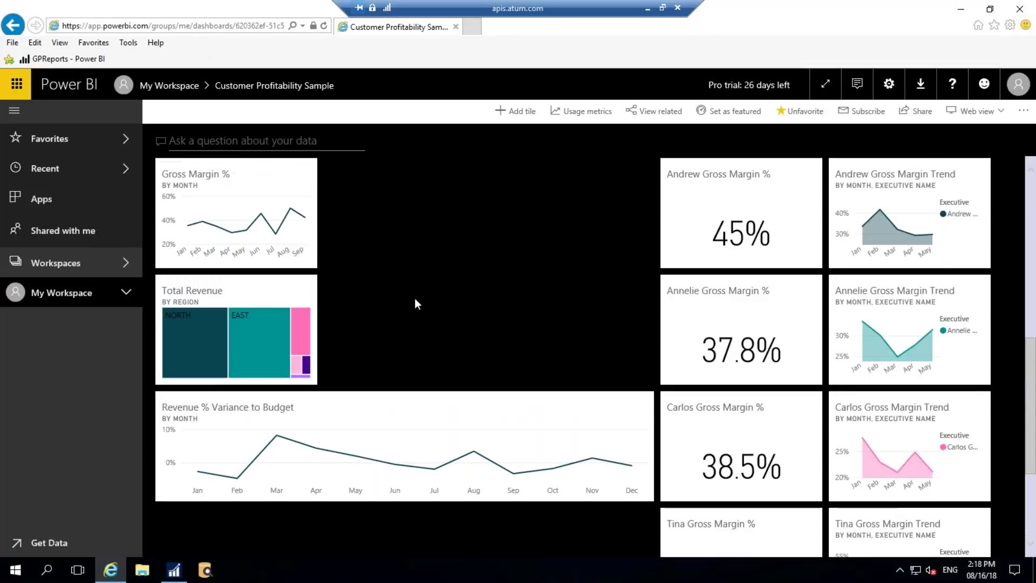
scroll(432, 335, up, 6)
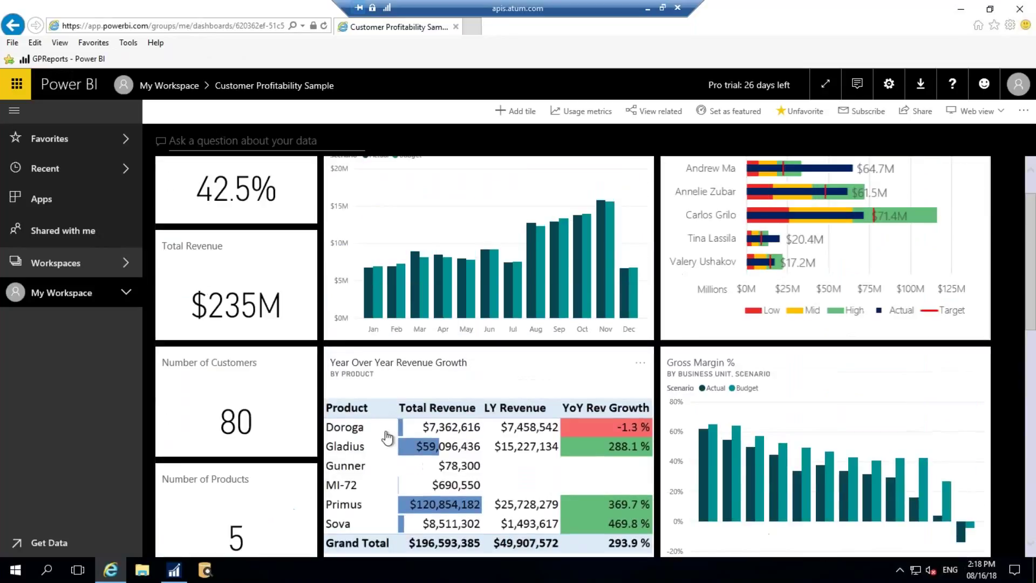
scroll(266, 300, up, 1)
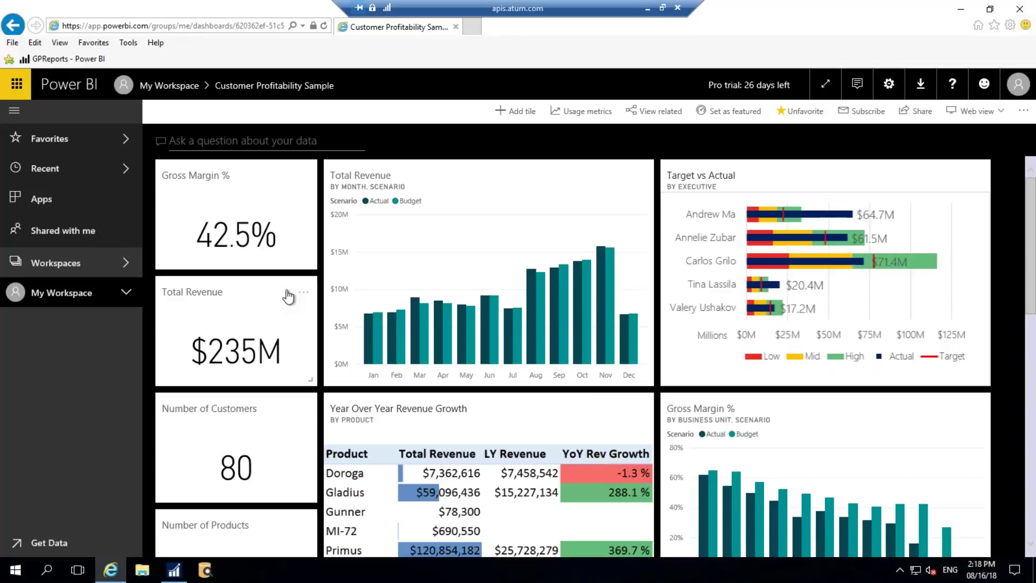
Ask the dashboard's Q&A for "total revenue", using the suggested Facts measure
click(236, 144)
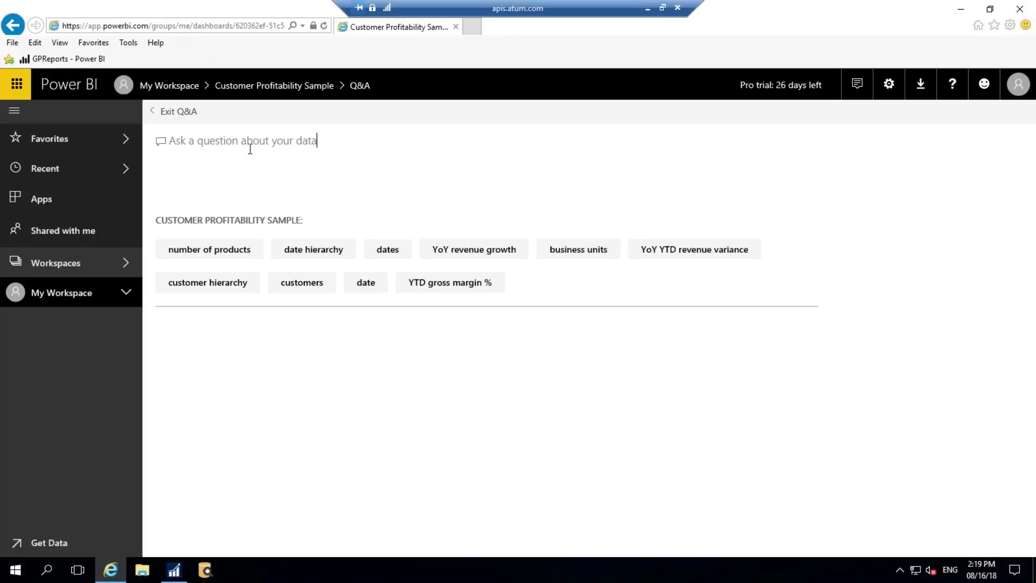
text(t)
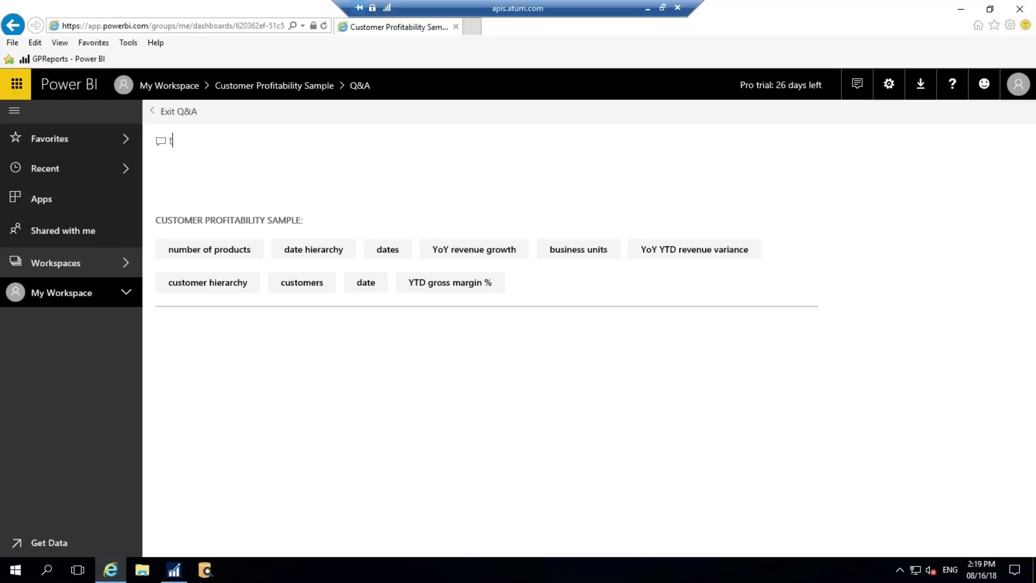
text(o)
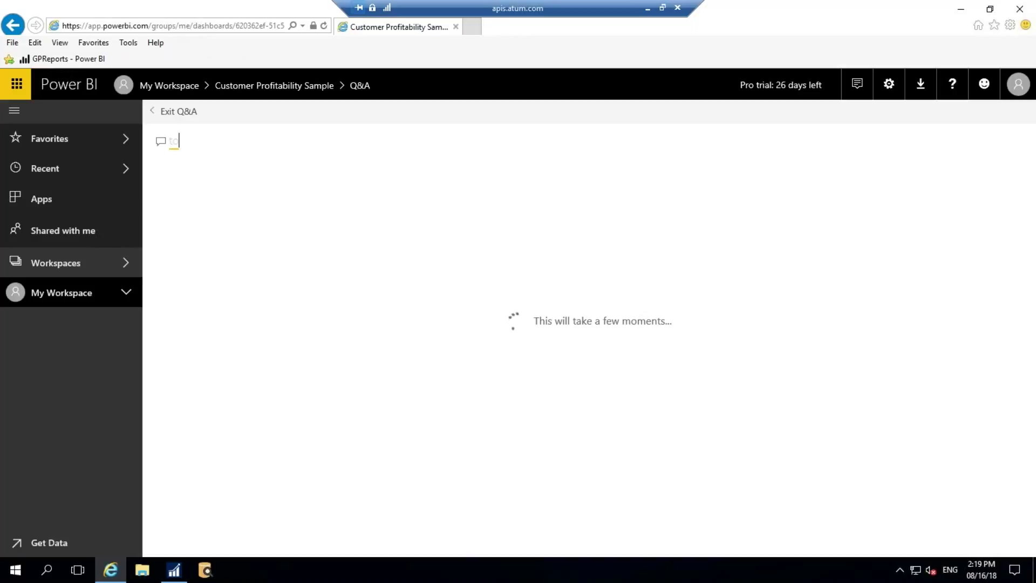
text(t)
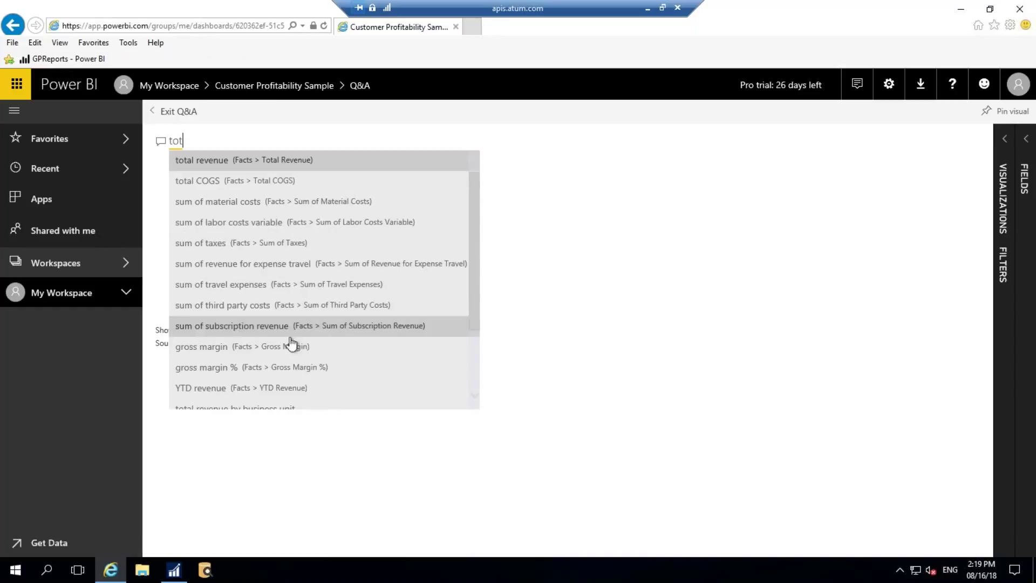
click(268, 168)
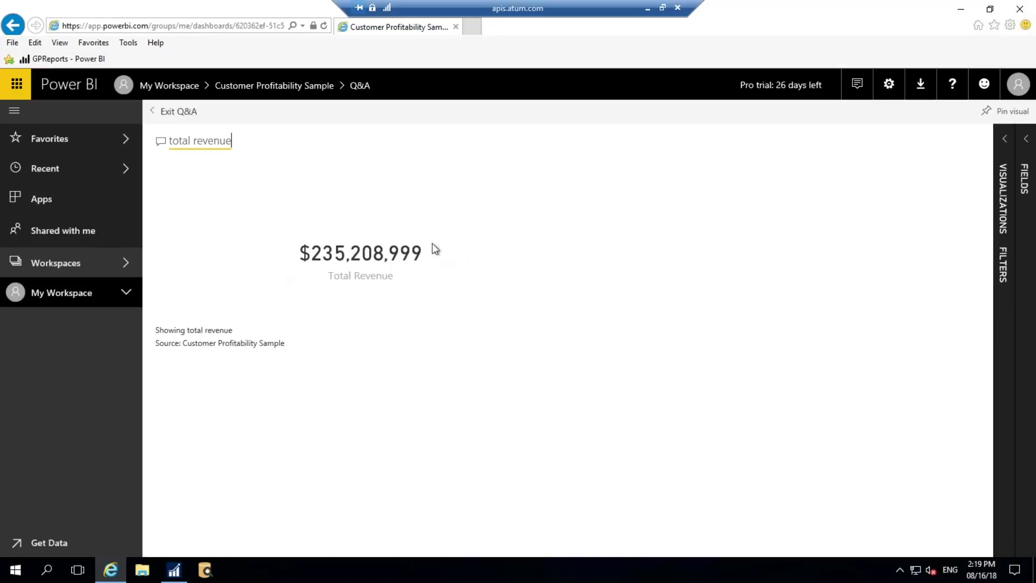
Extend the Q&A question to "total revenue by business unit", using the suggested Business Units entry
mouse_move(372, 265)
text(b)
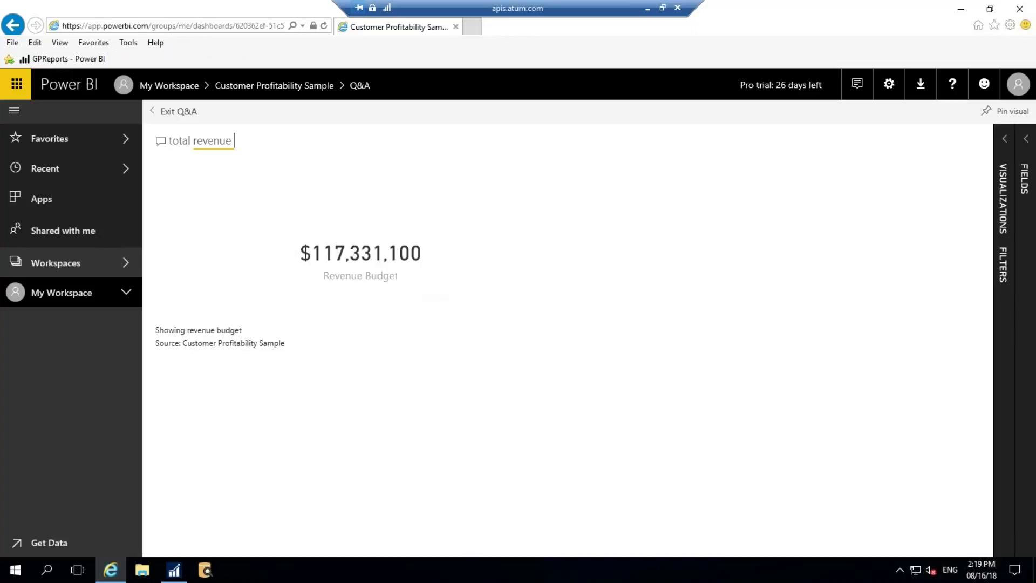
text(b)
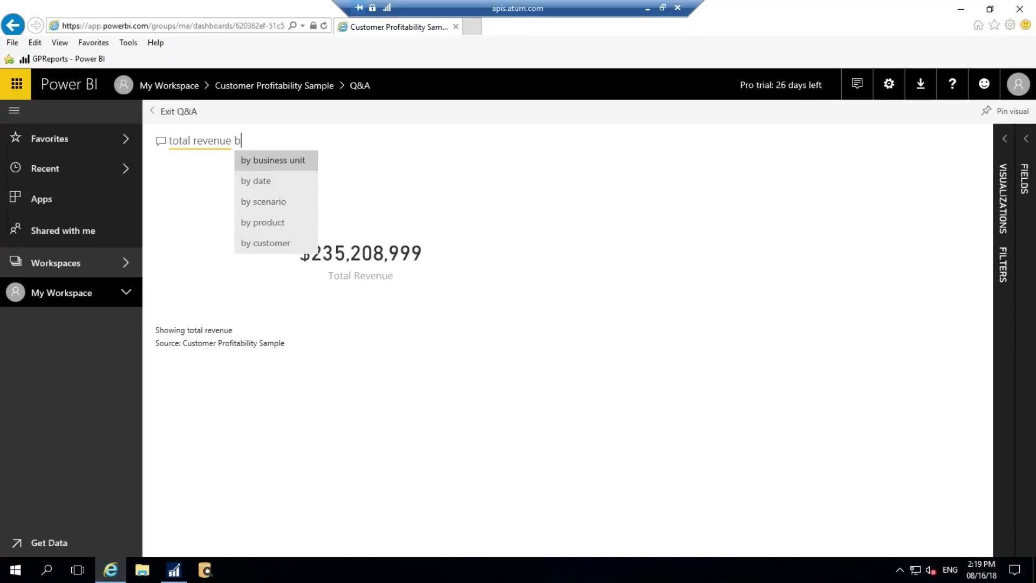
text(y b)
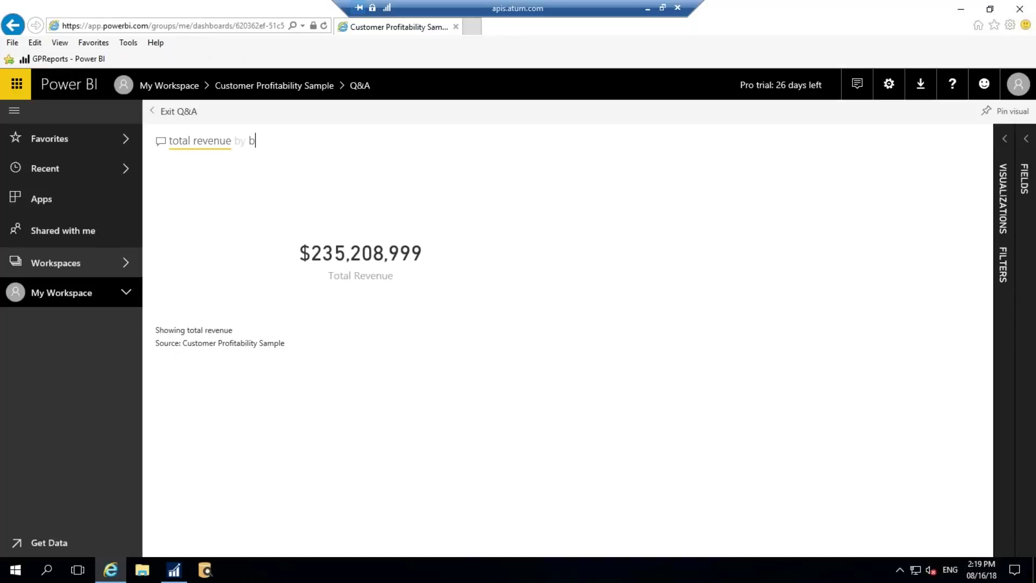
text(usin)
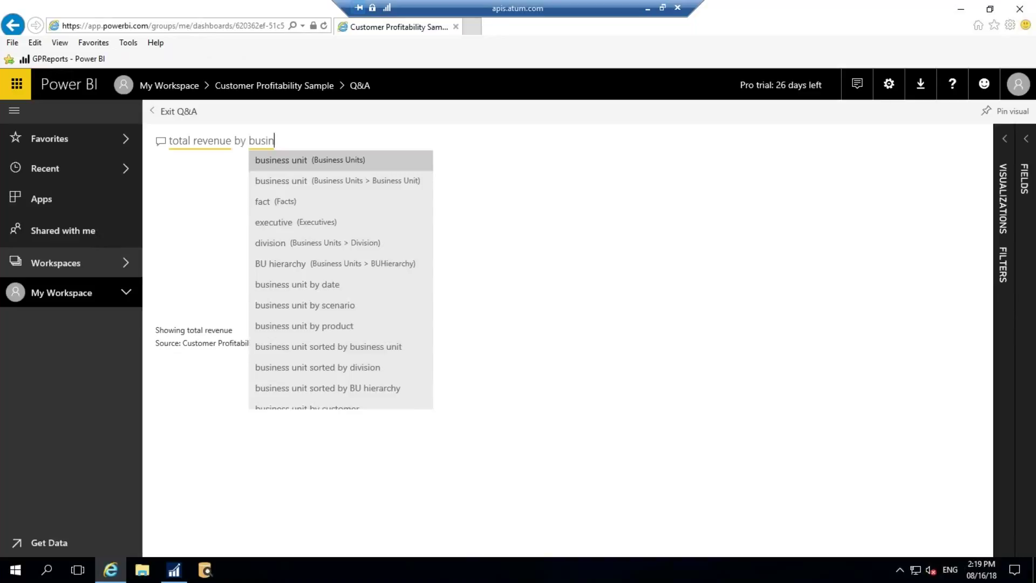
click(332, 162)
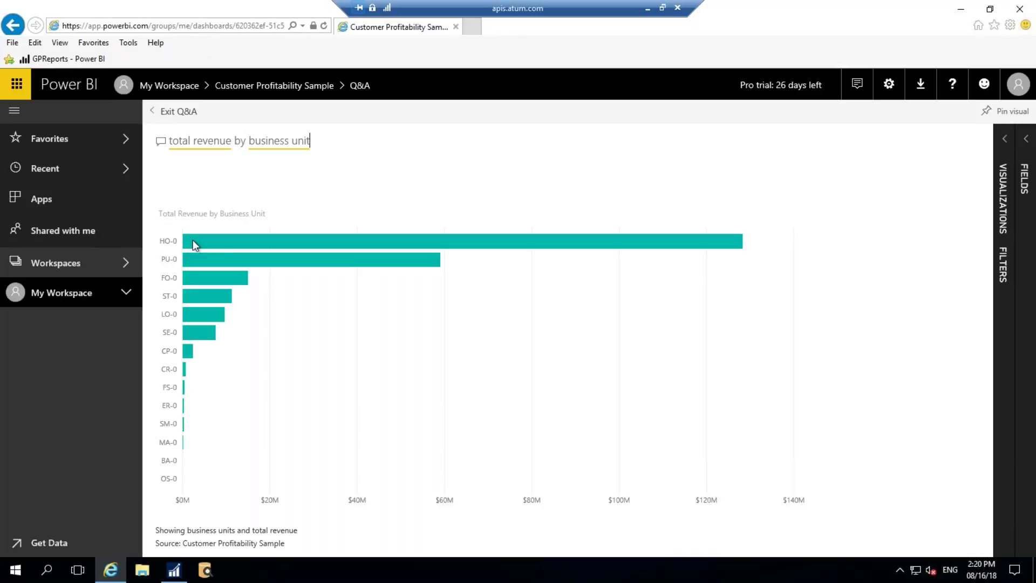
Show the visualization and field options and break down total revenue by business unit with Quarter from the Dates table as legend
click(1025, 142)
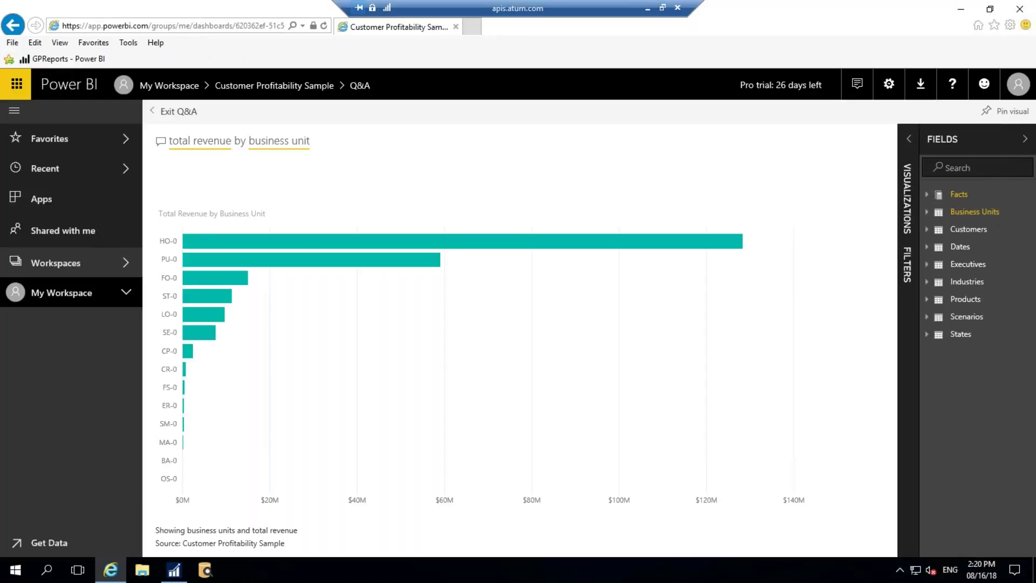
click(910, 142)
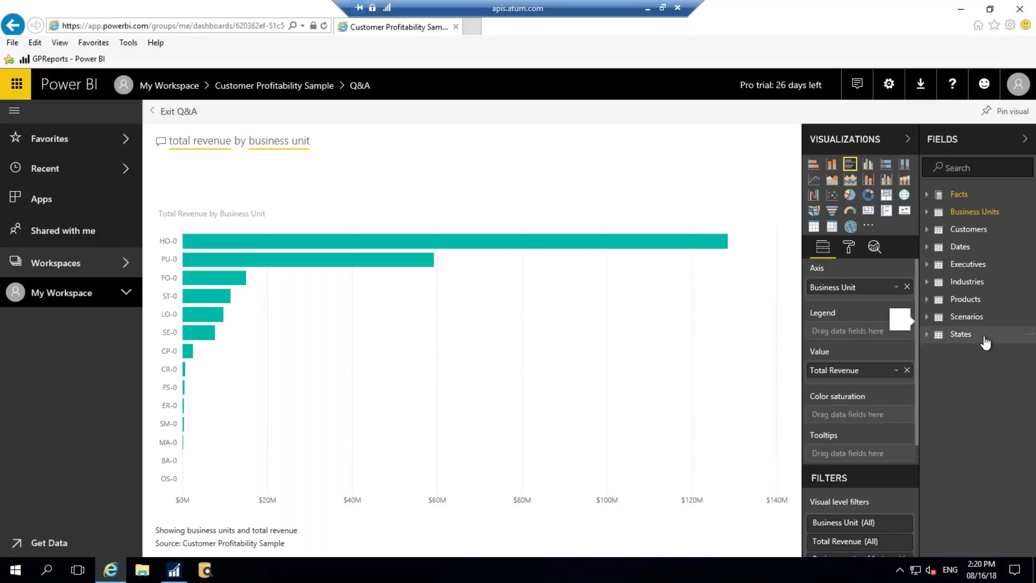
click(927, 247)
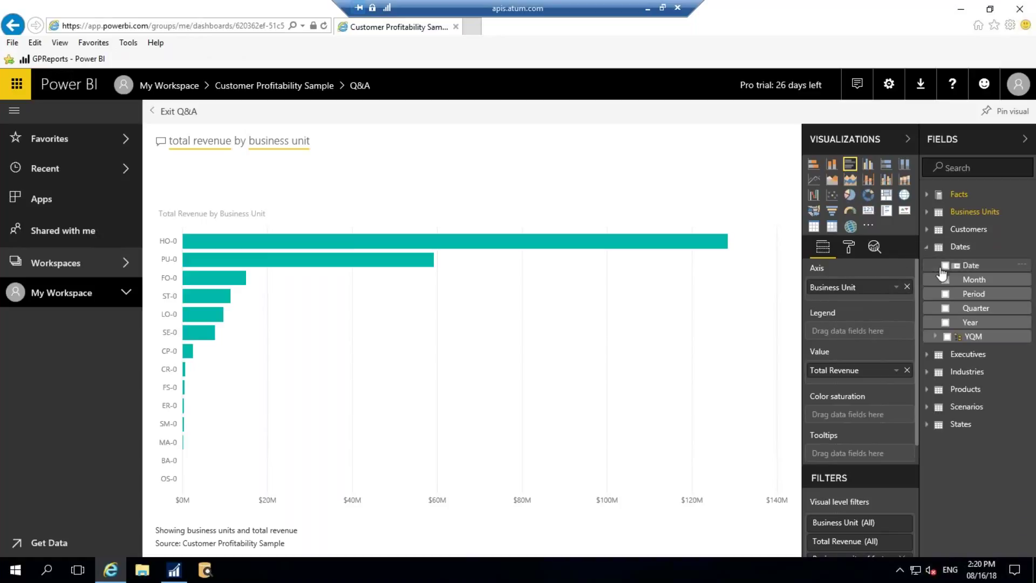
click(946, 309)
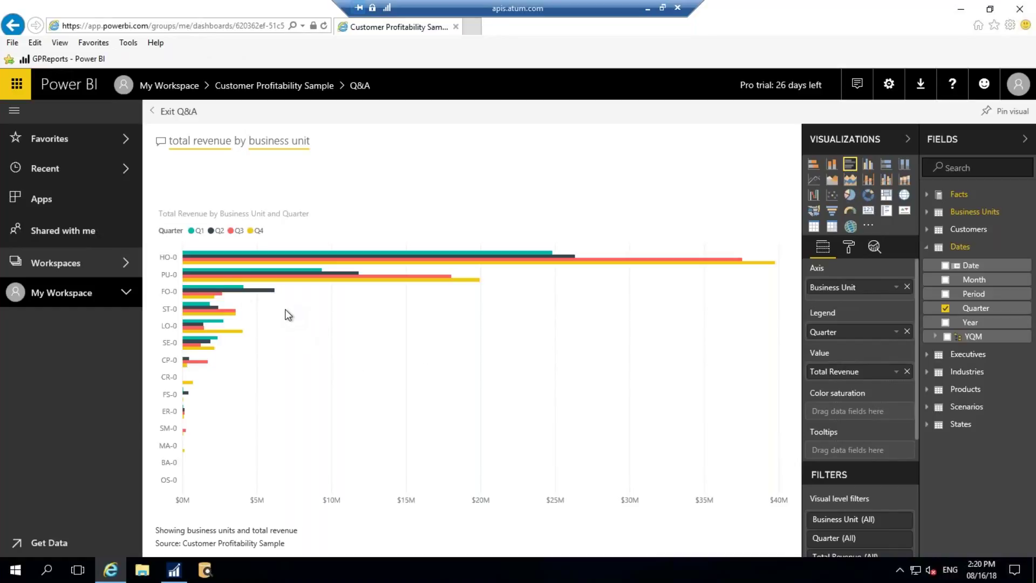
mouse_move(249, 281)
mouse_move(196, 258)
Change the visual to a 100% stacked column chart and pin it to the existing Customer Profitability Sample dashboard
click(814, 171)
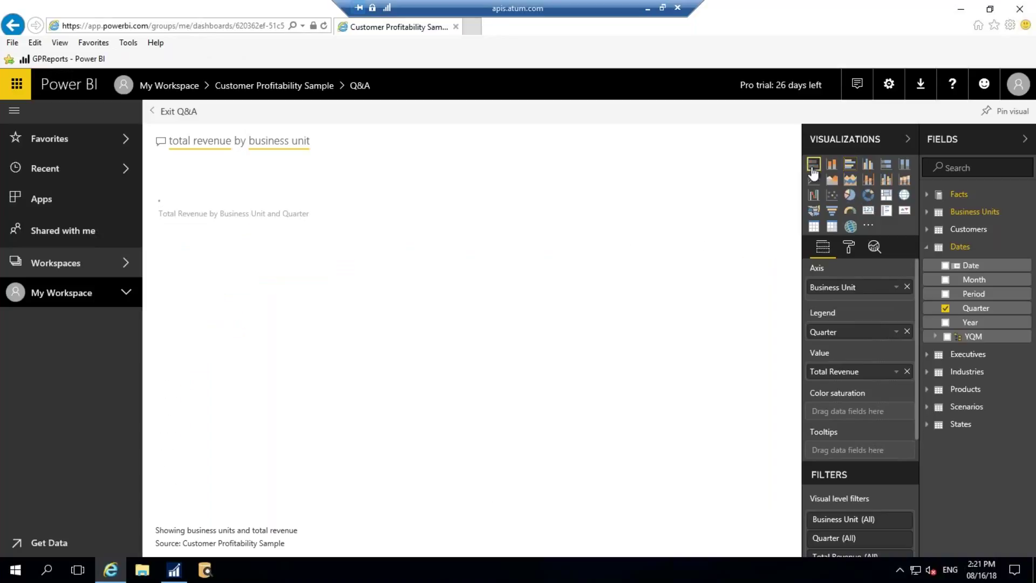
click(904, 164)
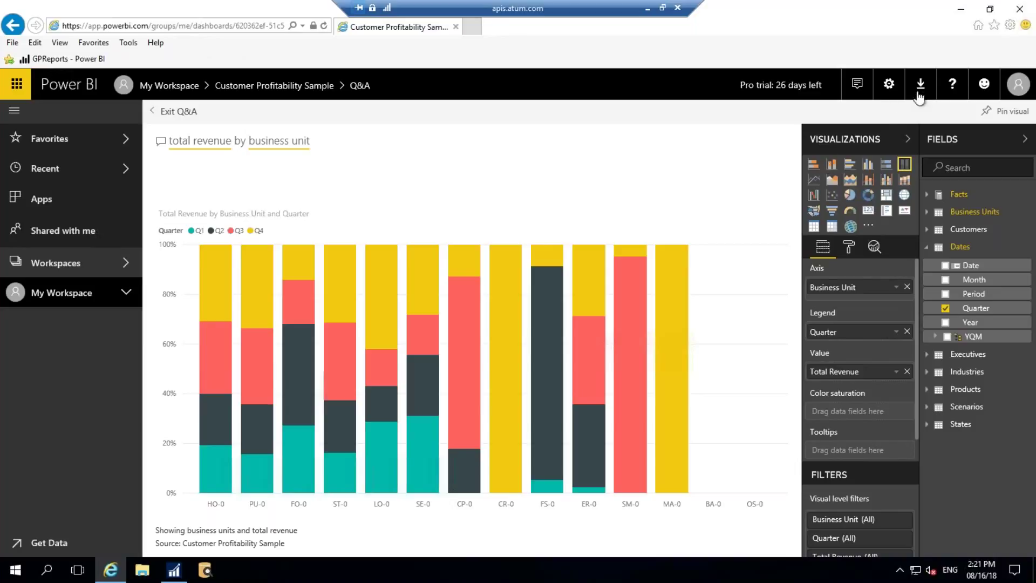
click(1008, 114)
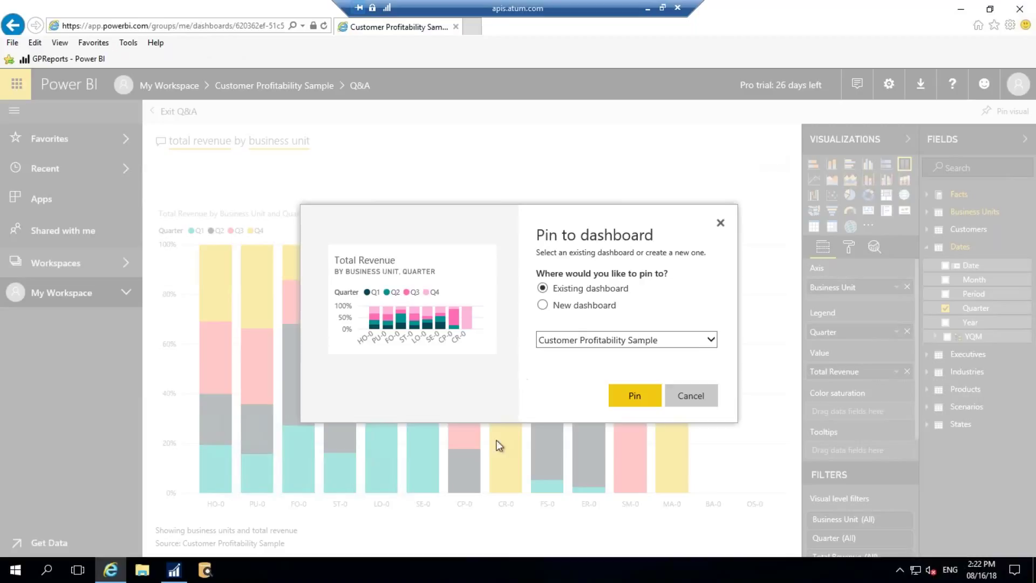
click(642, 403)
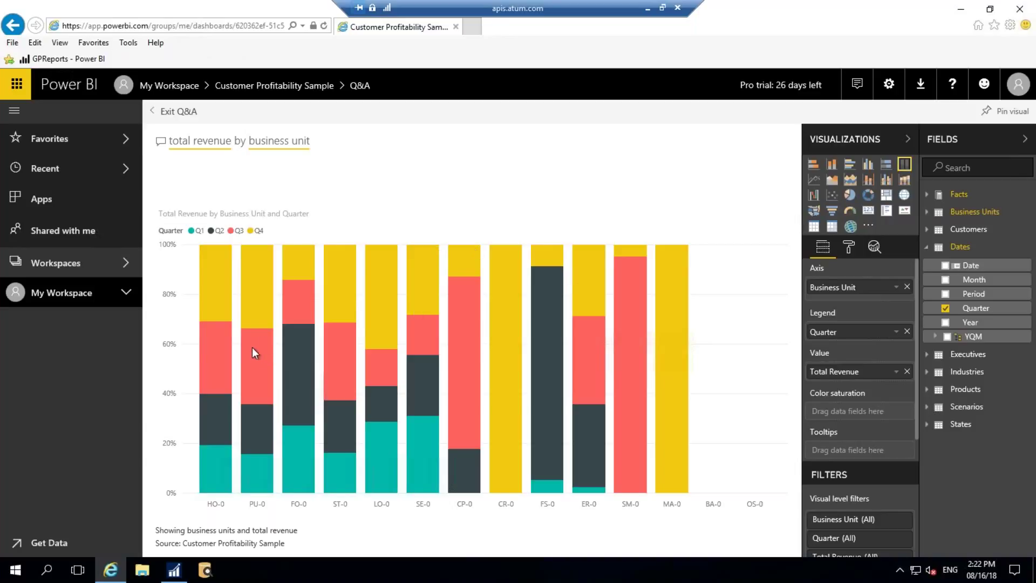
Return to the dashboard and place the new Total Revenue by business unit and quarter tile first, with the Gross Margin % and Total Revenue cards beside it
click(296, 93)
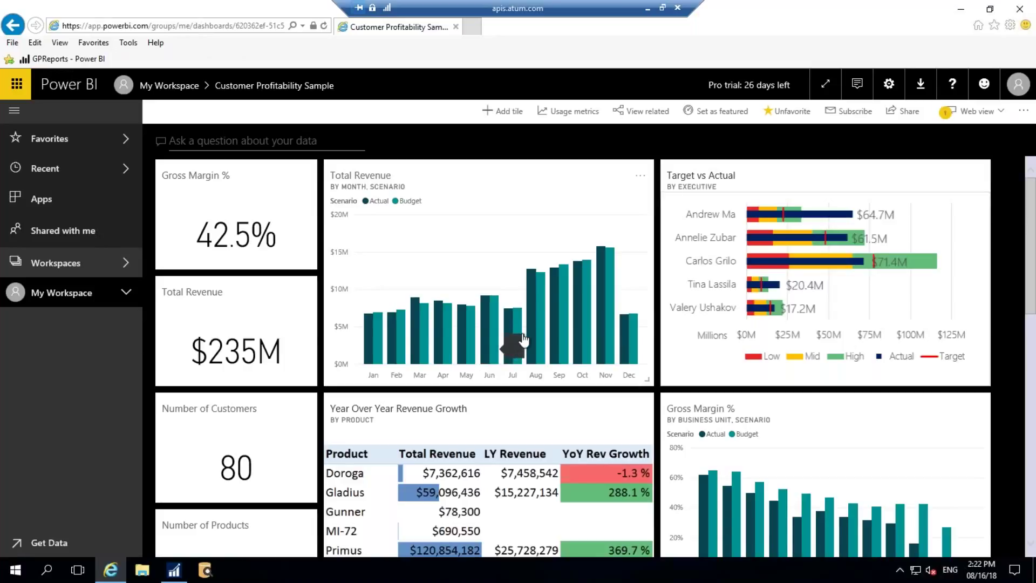
scroll(527, 324, down, 10)
scroll(547, 337, down, 1)
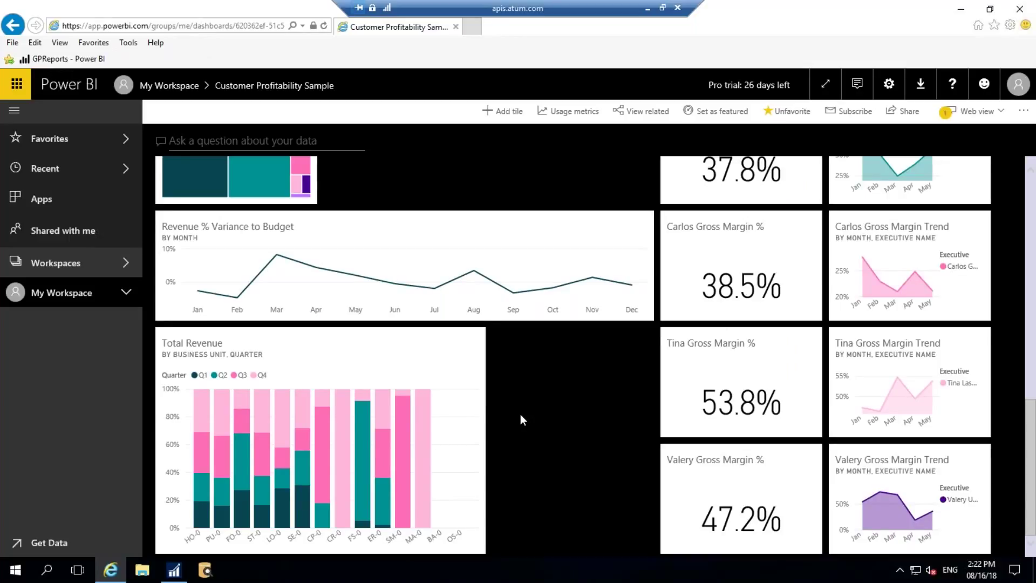
drag(424, 338, 373, 194)
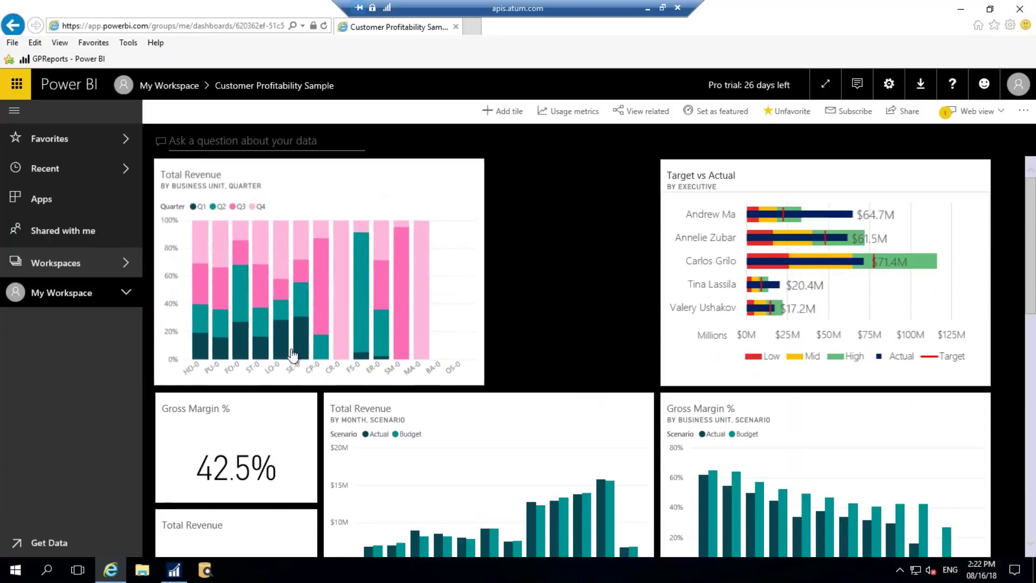
drag(244, 433, 579, 198)
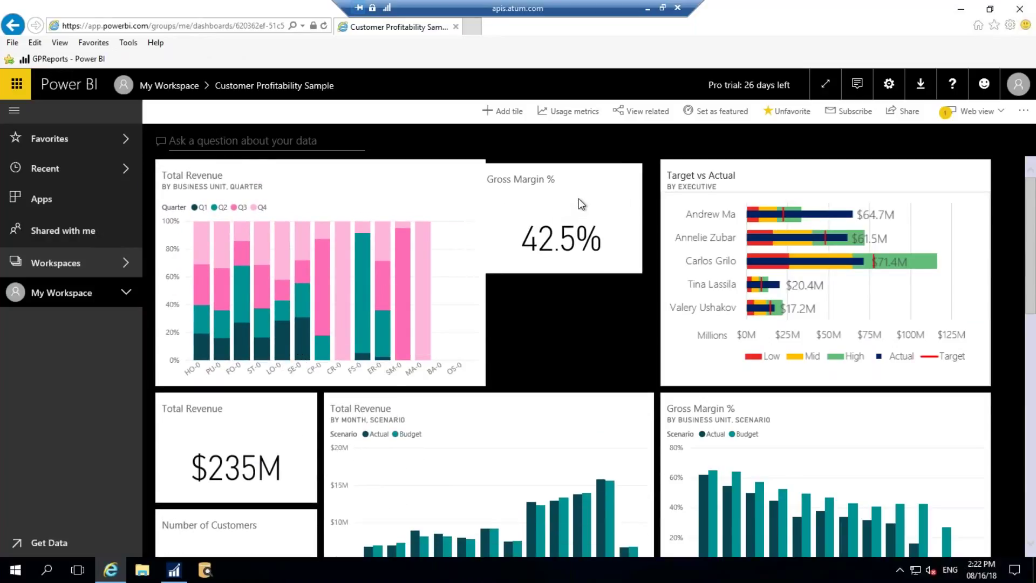
drag(276, 412, 534, 329)
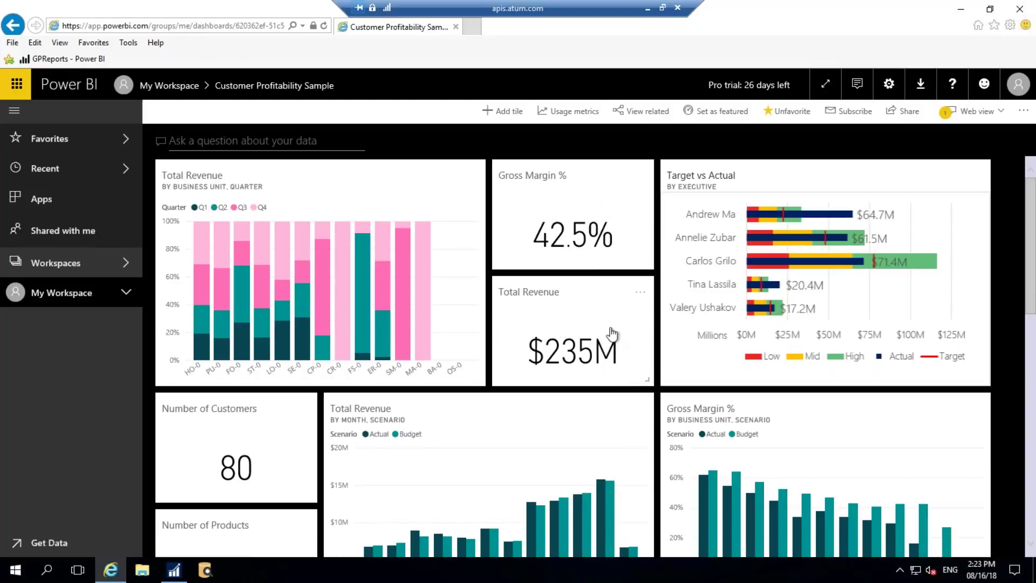
Look over the rearranged dashboard and check the Q&A source behind the Total Revenue by business unit and quarter tile
scroll(626, 323, down, 2)
scroll(536, 384, up, 2)
click(313, 300)
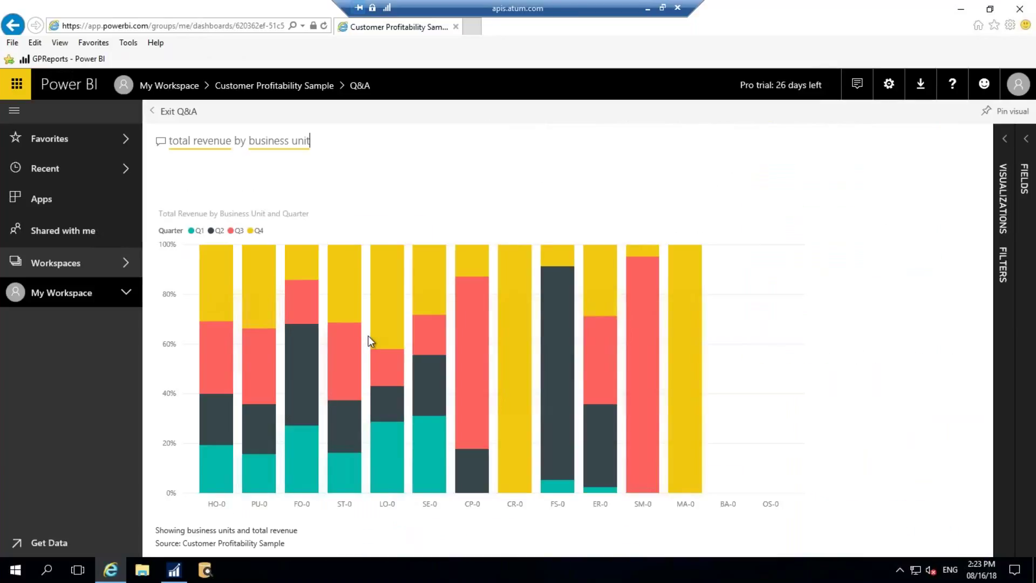
click(179, 113)
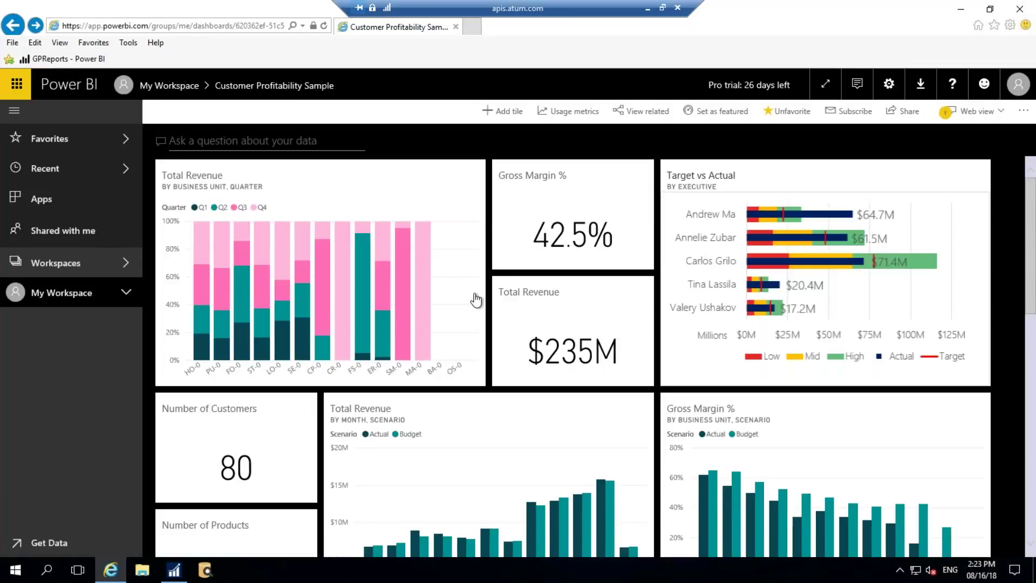
Open the report behind the Gross Margin % tile and reset its filters and slicers to default
click(521, 250)
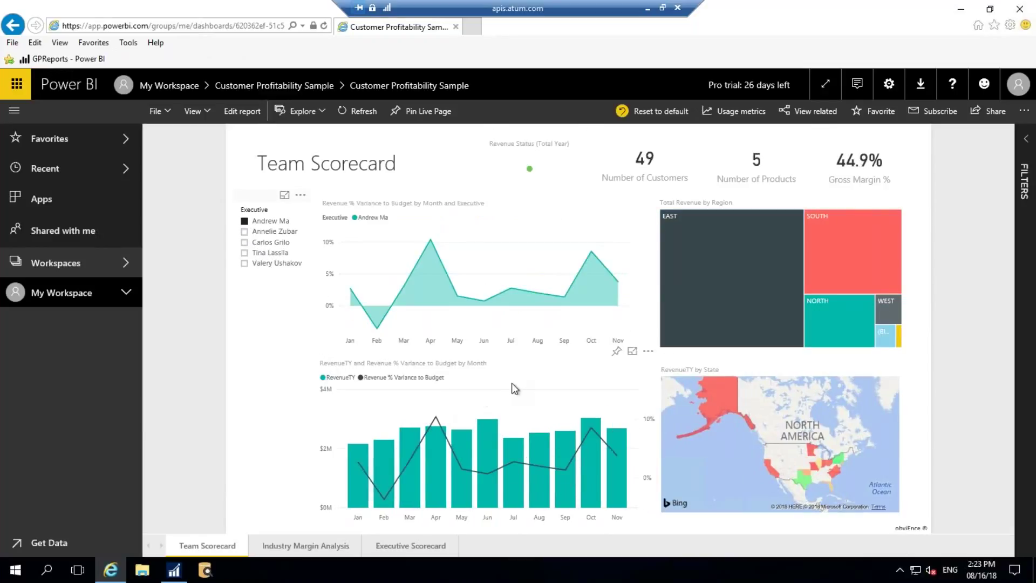
click(654, 122)
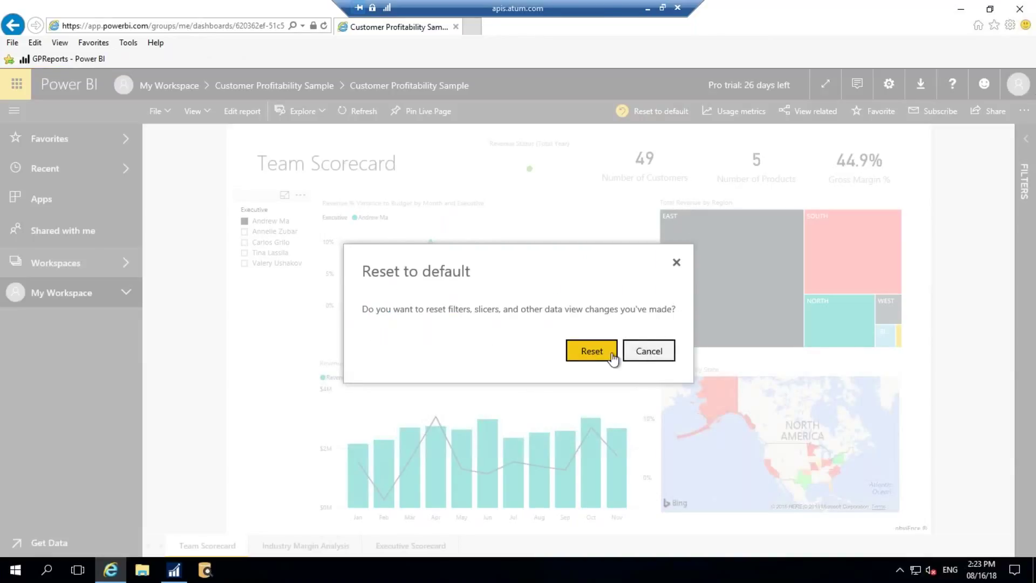
click(613, 356)
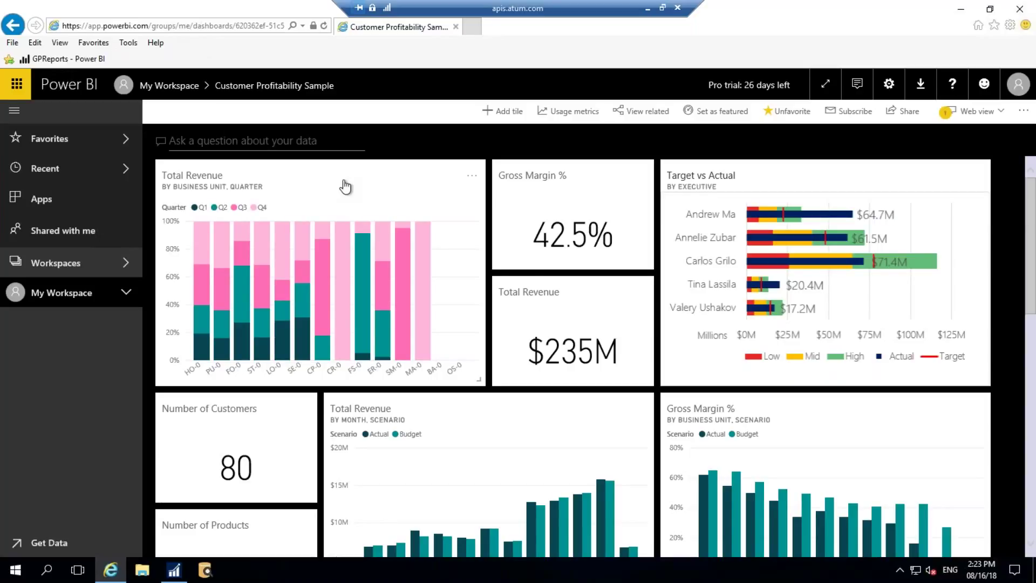
Export the Total Revenue by business unit and quarter tile's data and open the resulting Total Revenue.csv in Excel
click(472, 181)
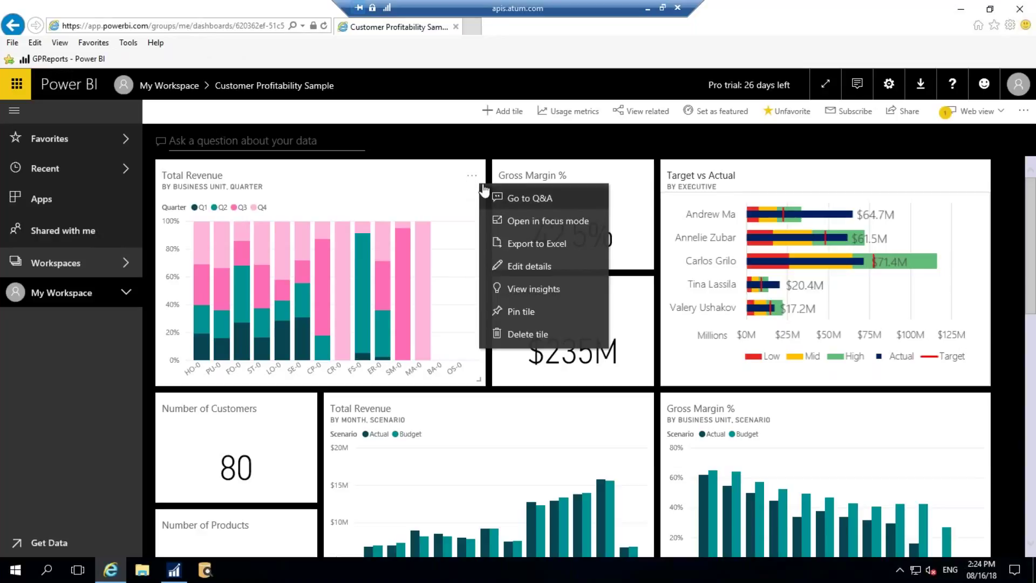
click(563, 251)
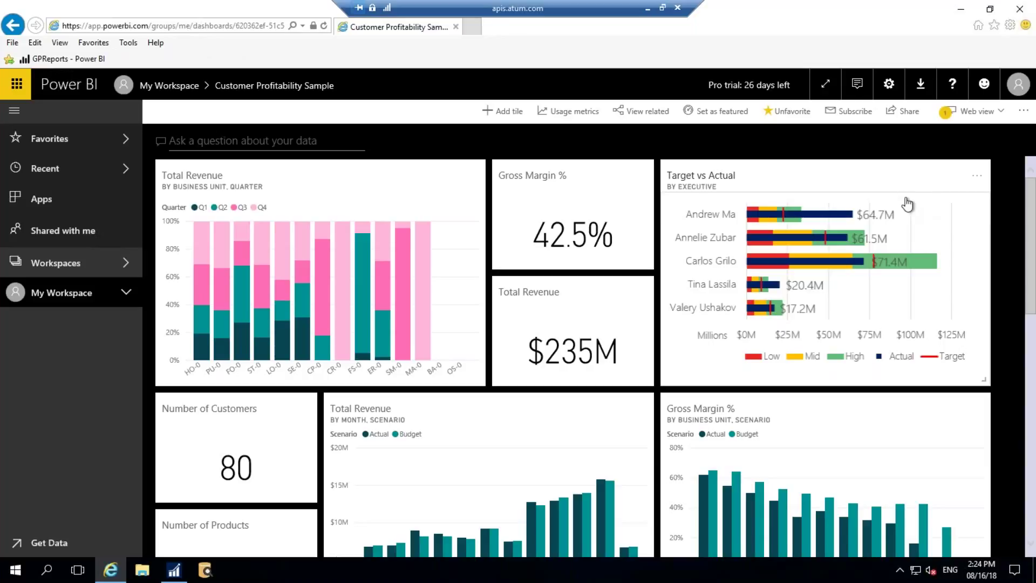
click(944, 113)
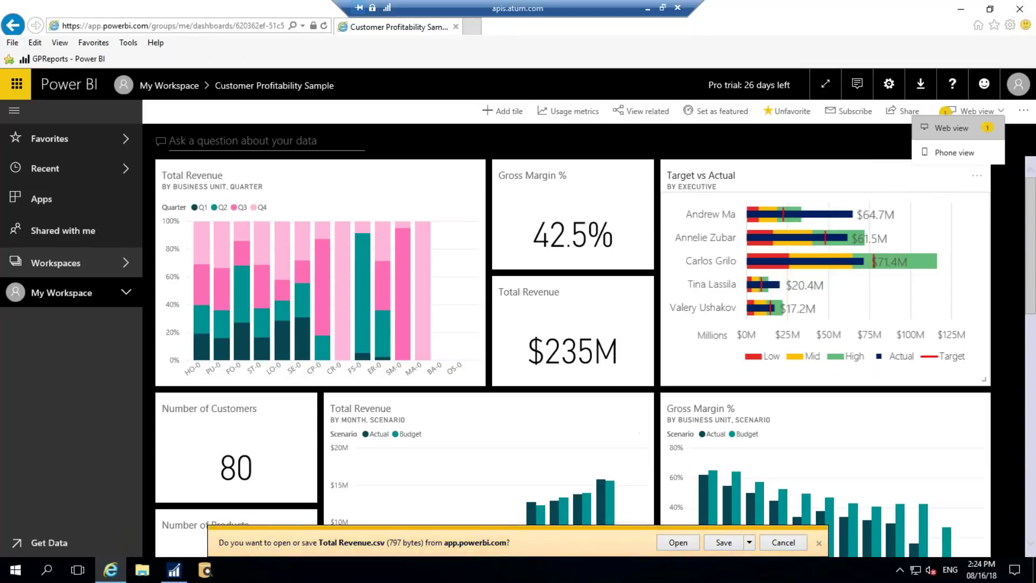
click(678, 542)
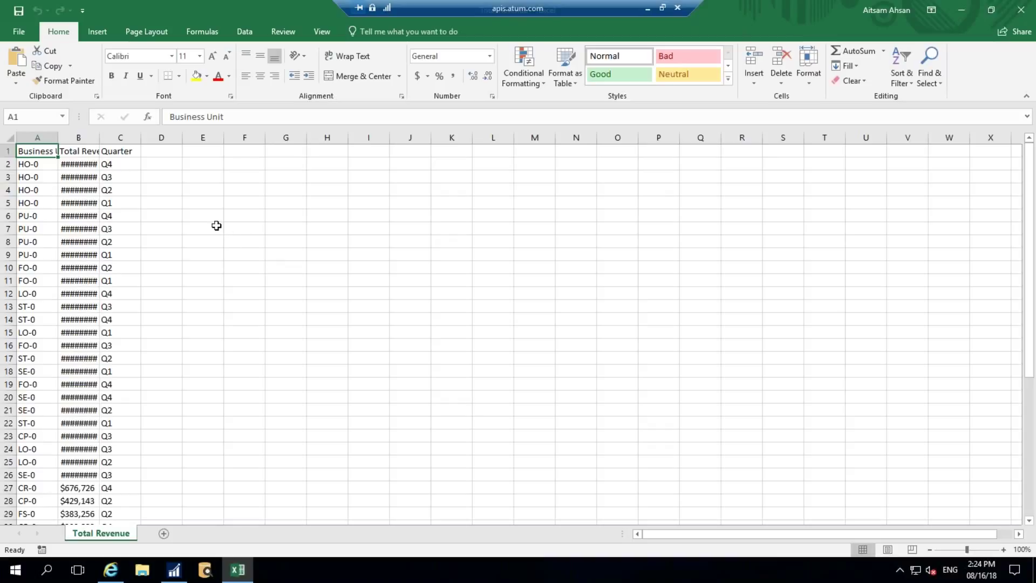
Fit the Total Revenue column's width to its values, look over the exported rows and return to the Power BI dashboard
double_click(101, 140)
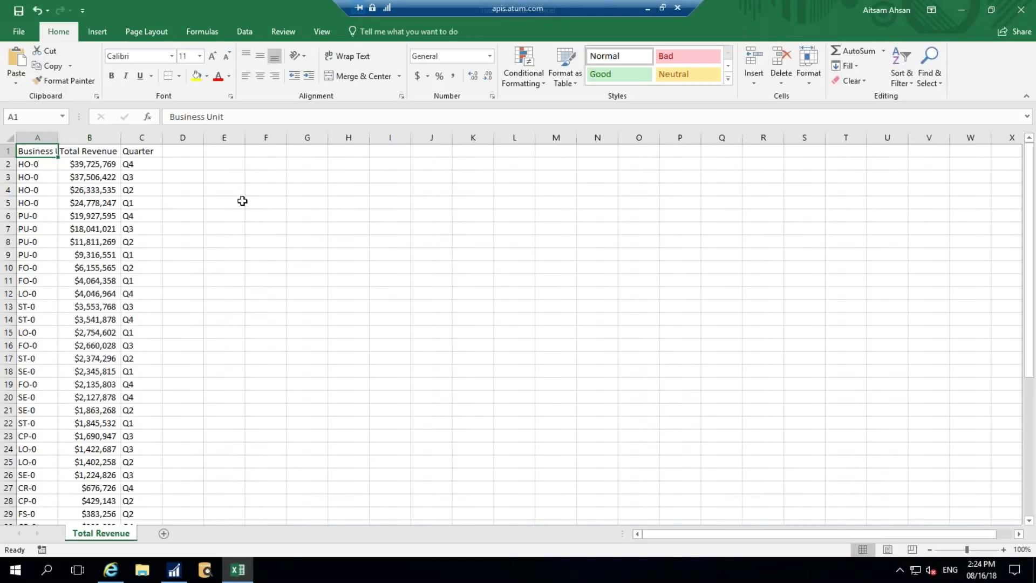
scroll(280, 234, down, 1)
scroll(289, 223, up, 1)
click(961, 12)
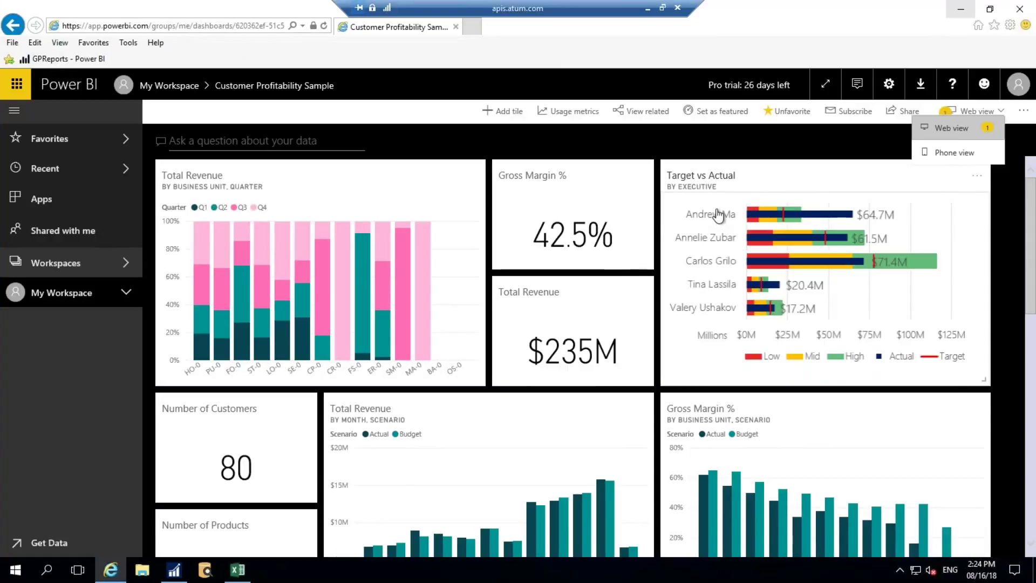
Switch the Customer Profitability Sample dashboard from web view to phone view
click(810, 140)
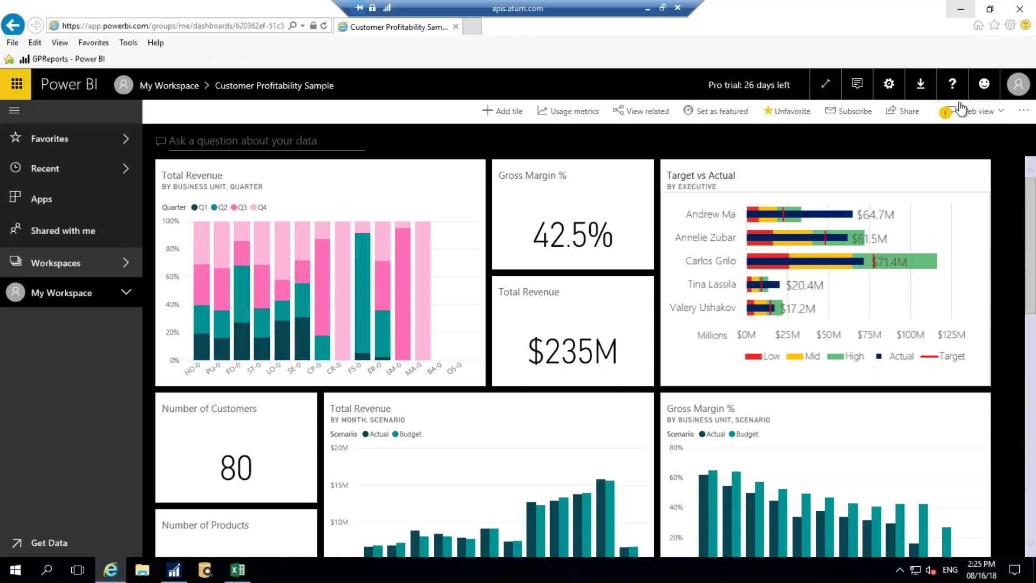
click(978, 111)
click(959, 154)
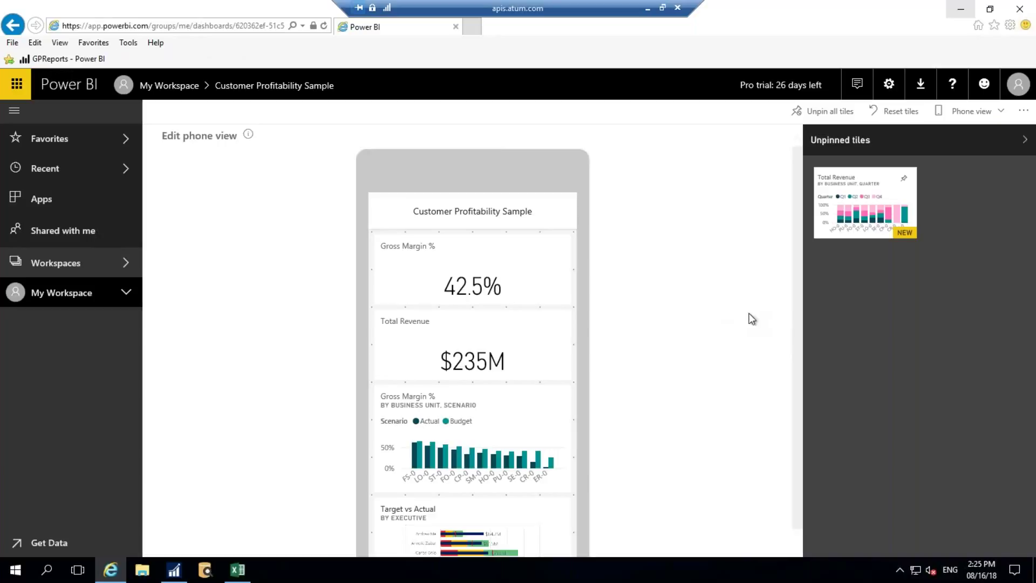
Look through all the tiles in the dashboard's phone layout
scroll(512, 318, down, 3)
scroll(475, 334, down, 9)
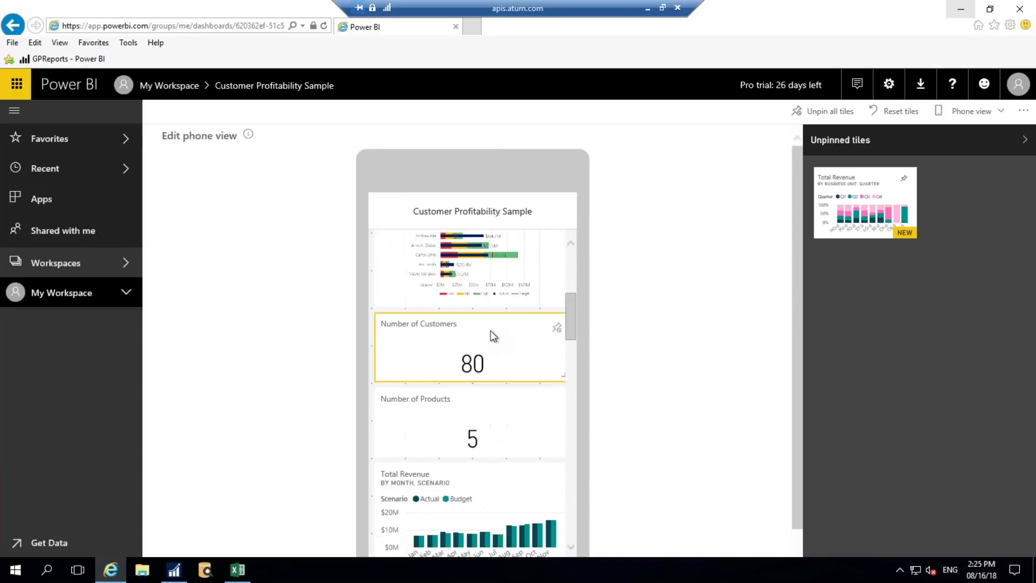
scroll(493, 349, down, 10)
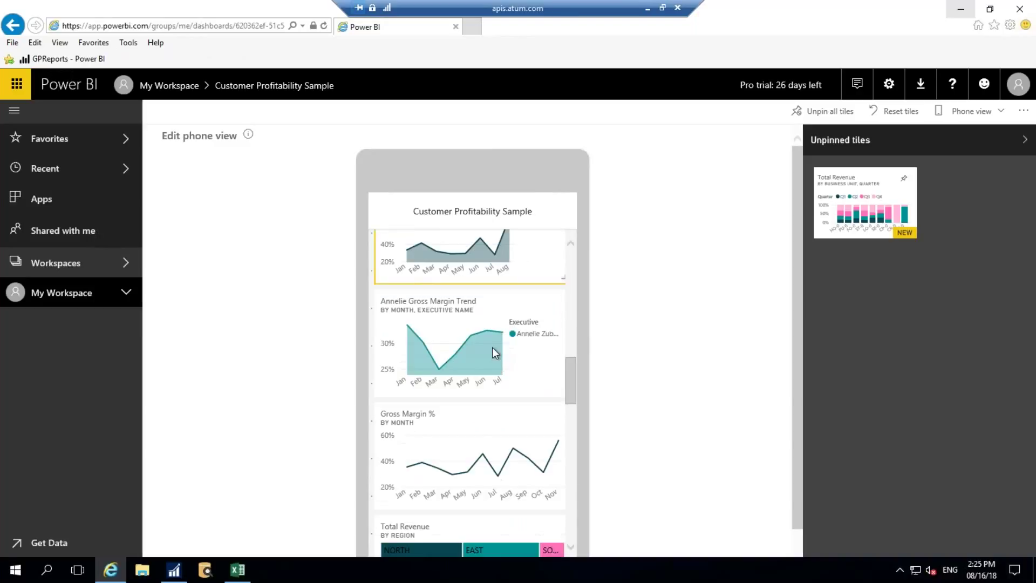
scroll(491, 391, down, 5)
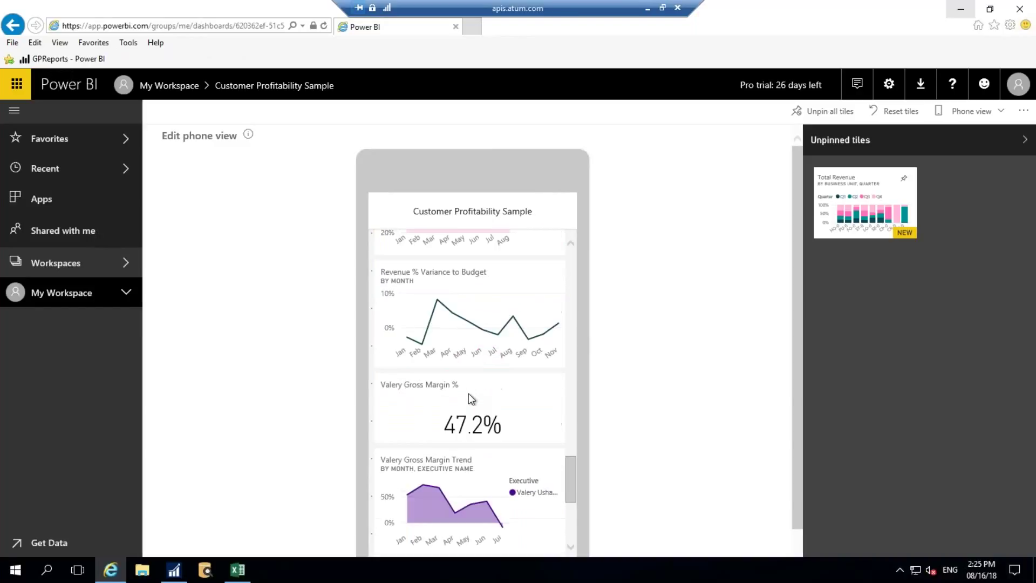
scroll(485, 372, up, 10)
scroll(483, 356, up, 10)
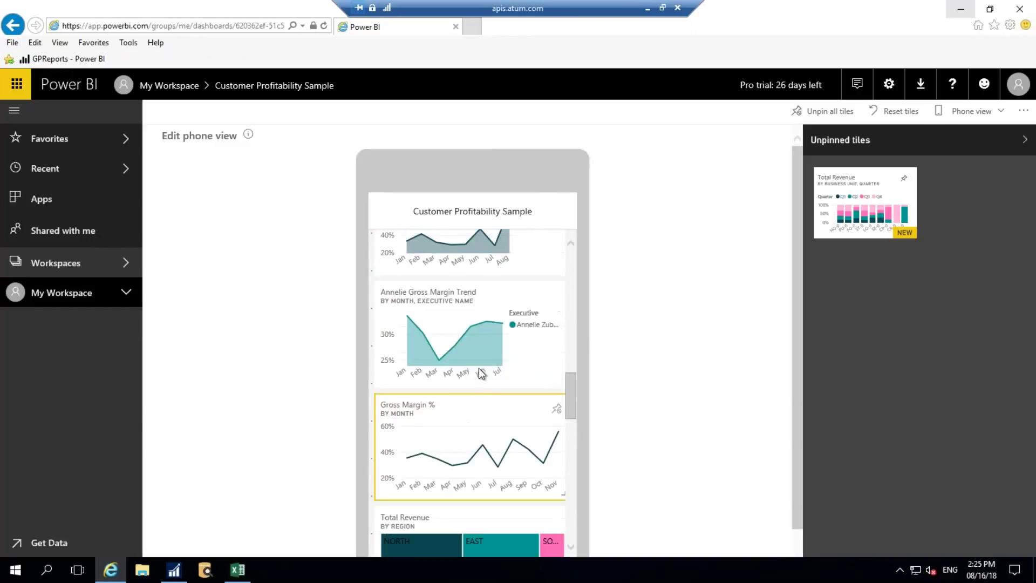
scroll(505, 354, up, 3)
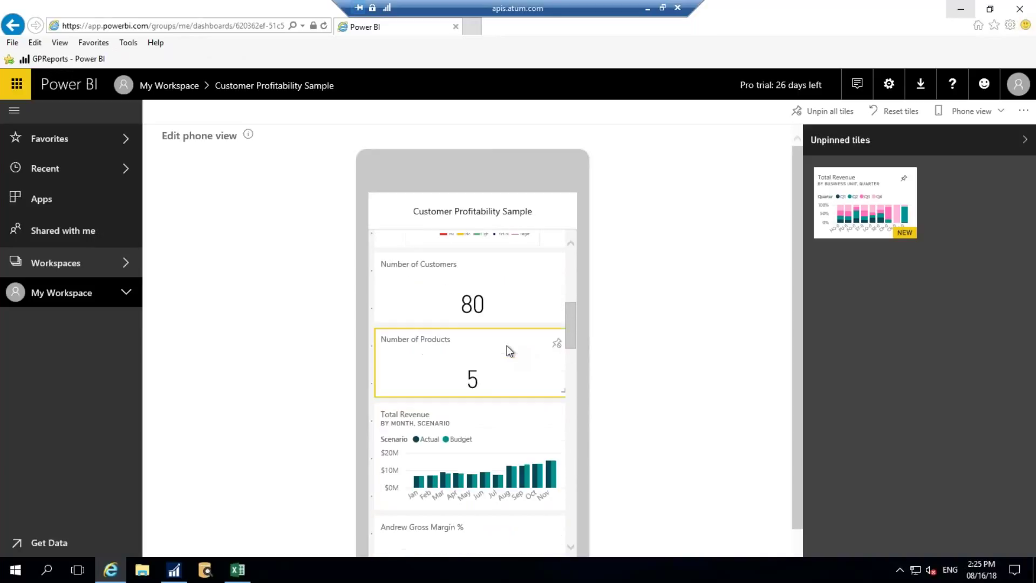
scroll(486, 345, up, 8)
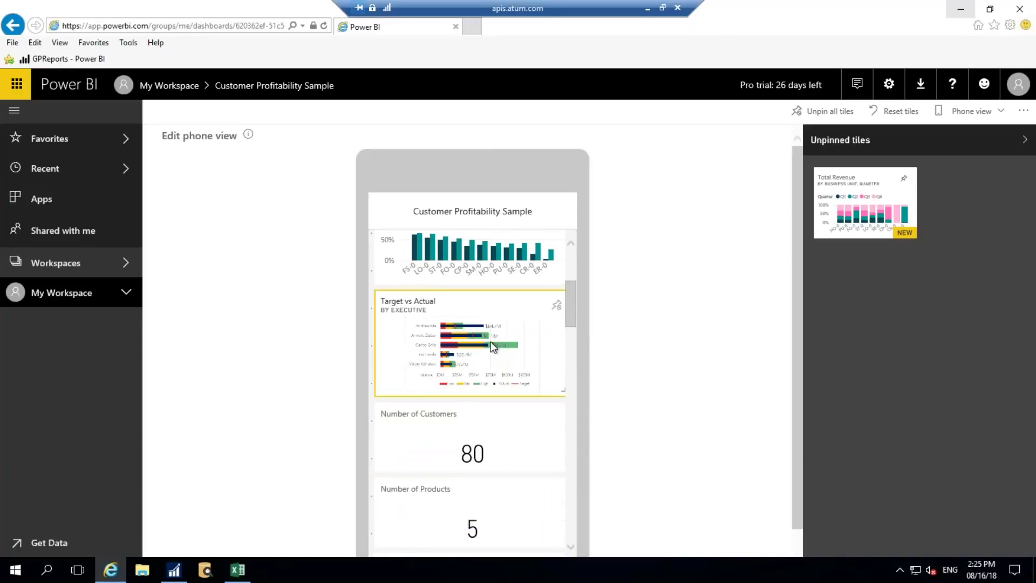
scroll(513, 314, up, 2)
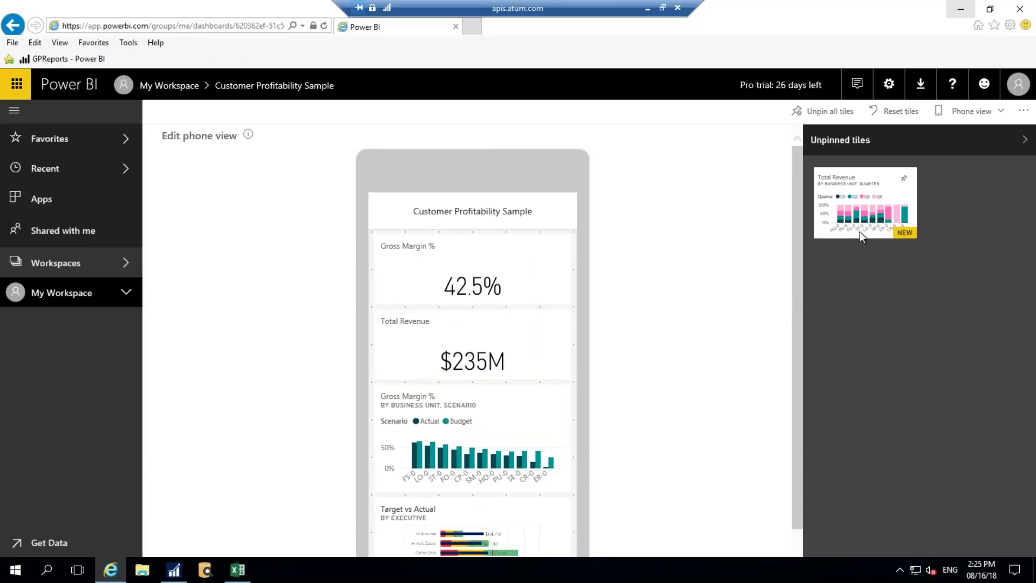
Pin the Total Revenue by business unit and quarter tile to the phone view and move it up, below Year Over Year Revenue Growth
click(905, 180)
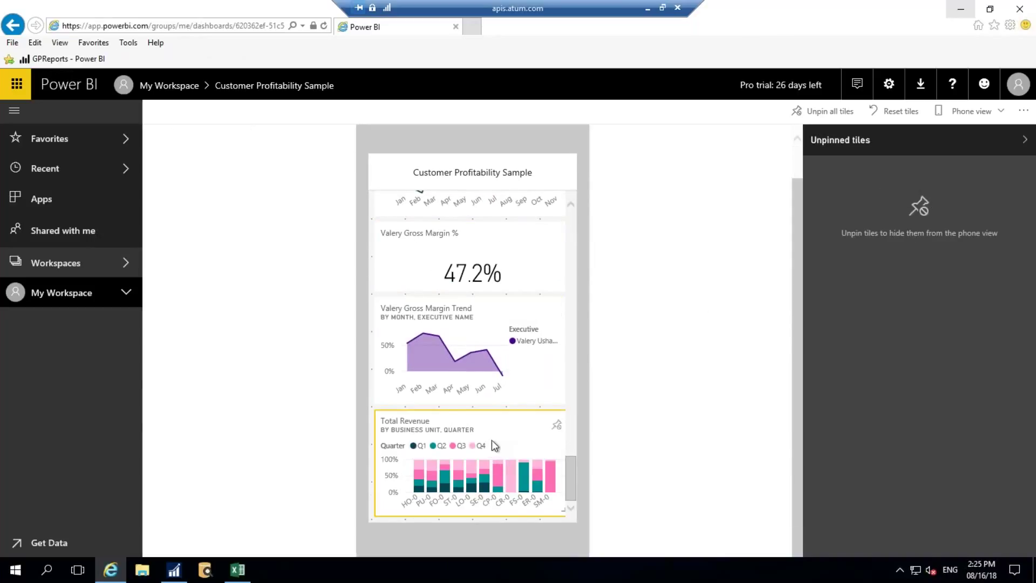
drag(497, 433, 515, 302)
drag(472, 434, 505, 341)
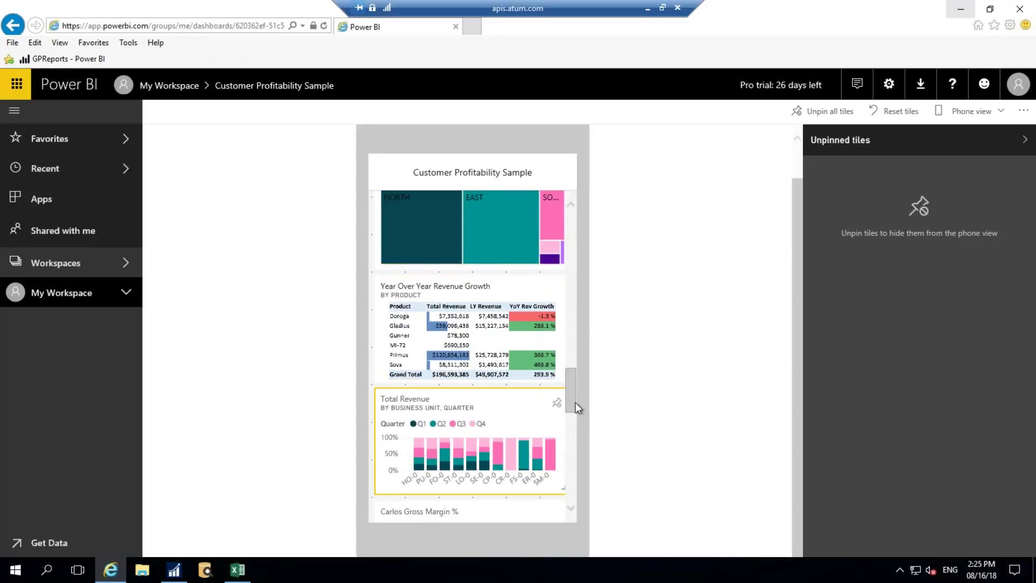
Switch the Customer Profitability Sample dashboard back to web view
click(971, 111)
click(958, 130)
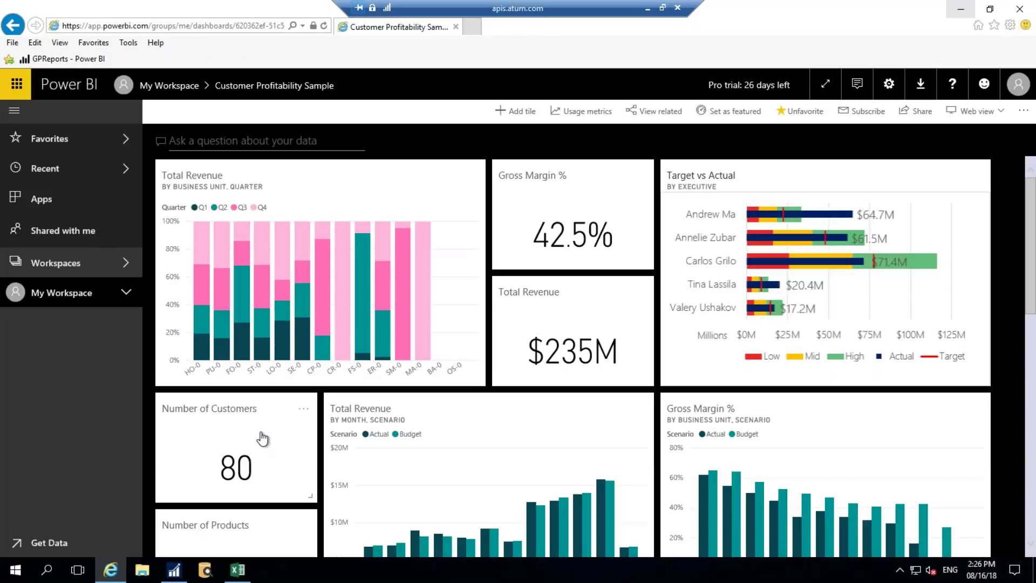
Review the Number of Customers tile's available actions, open its underlying report and return to the dashboard
click(304, 410)
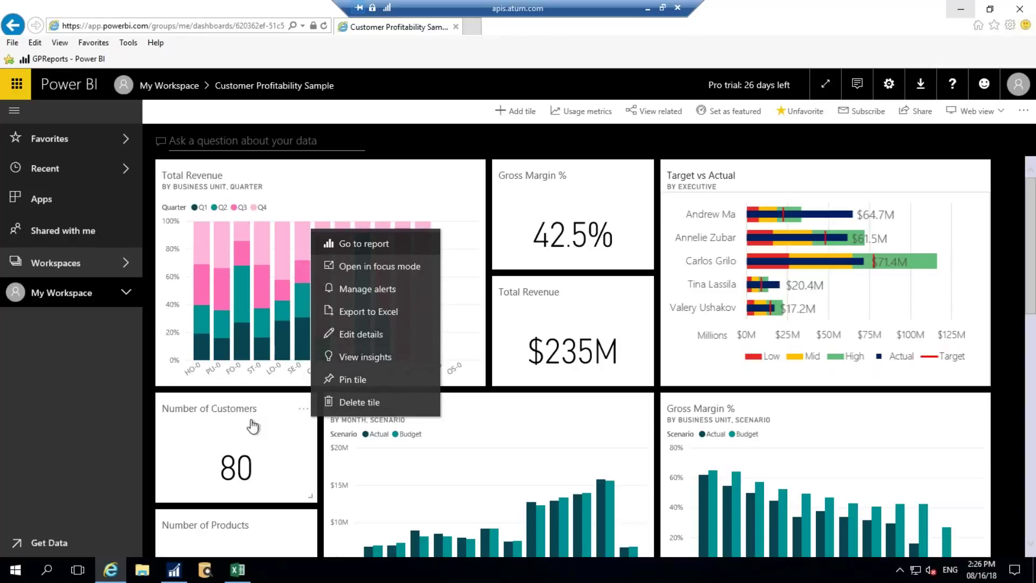
click(277, 458)
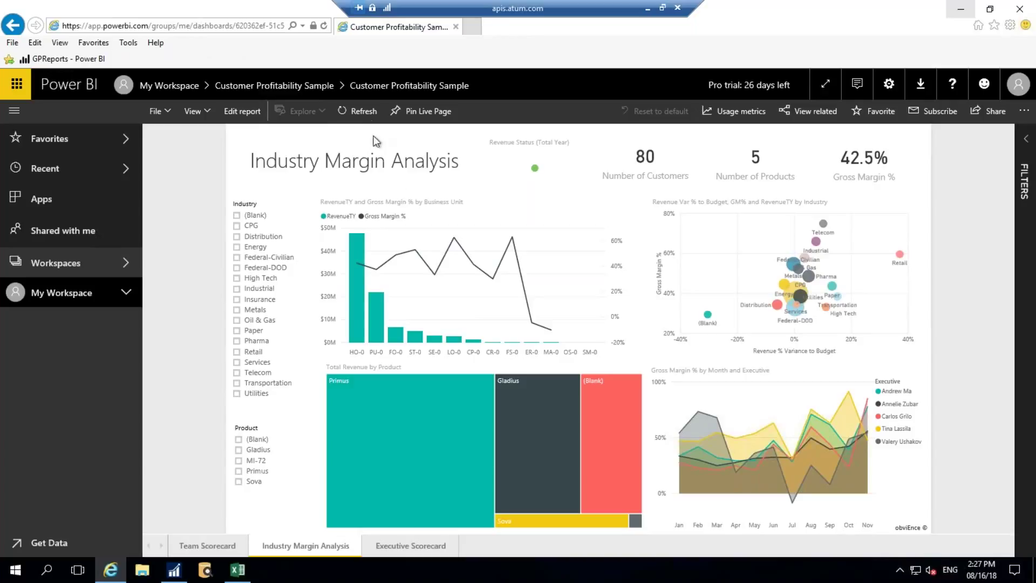
click(285, 87)
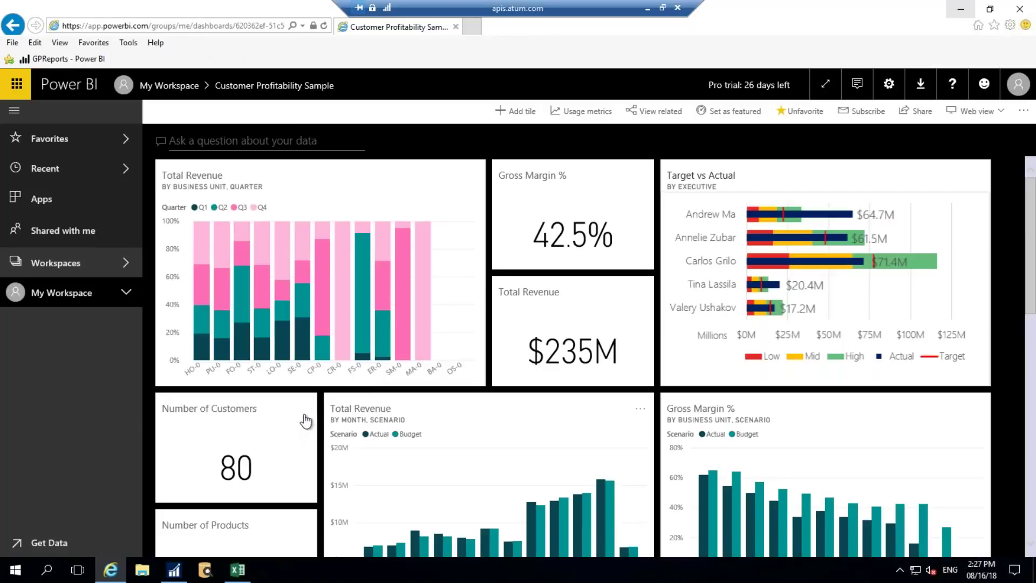
View insights for the Number of Customers tile, read through the suggestions and open the by-Executive insight for Country/Region US
click(305, 411)
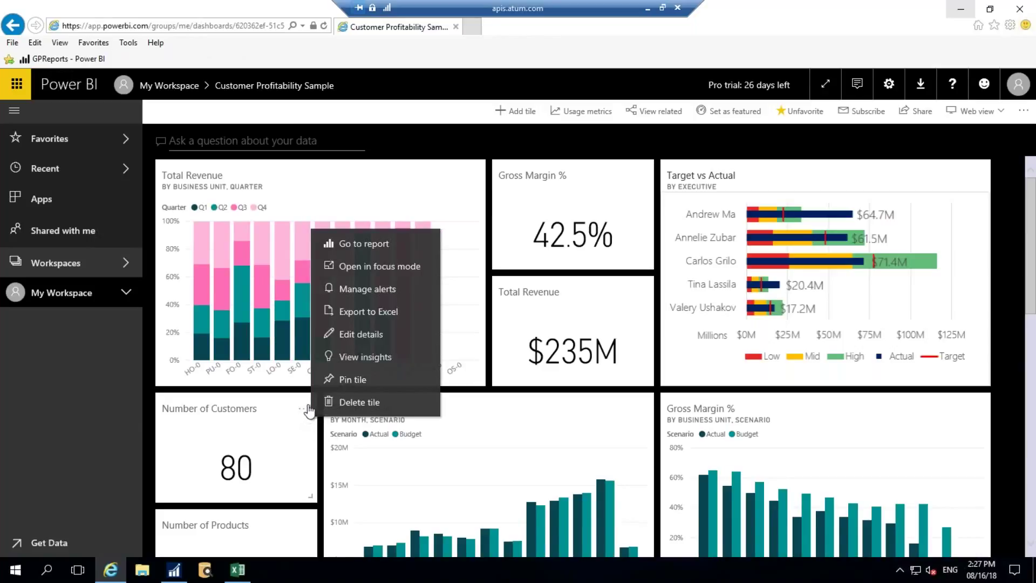
click(366, 357)
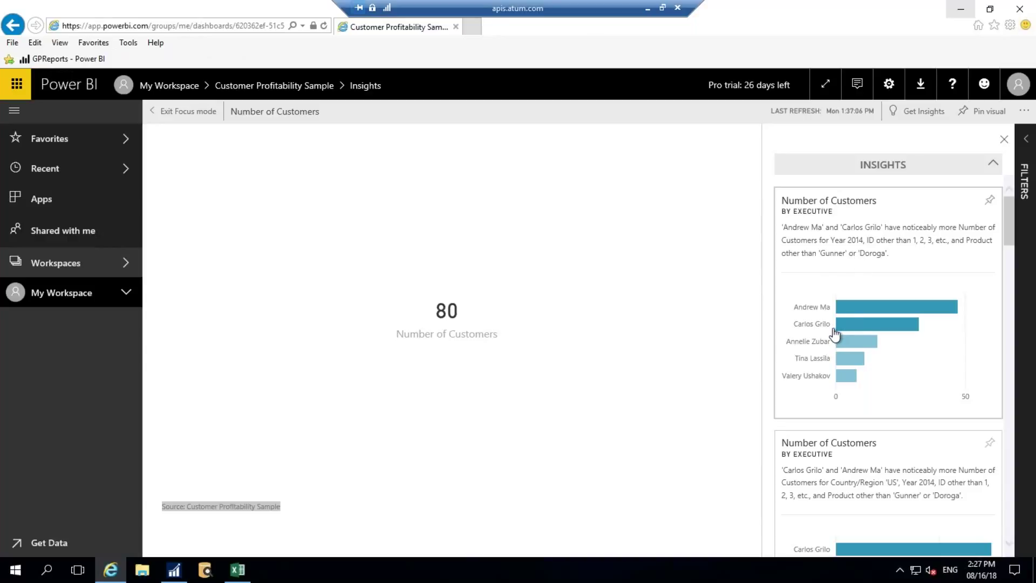
scroll(902, 297, down, 2)
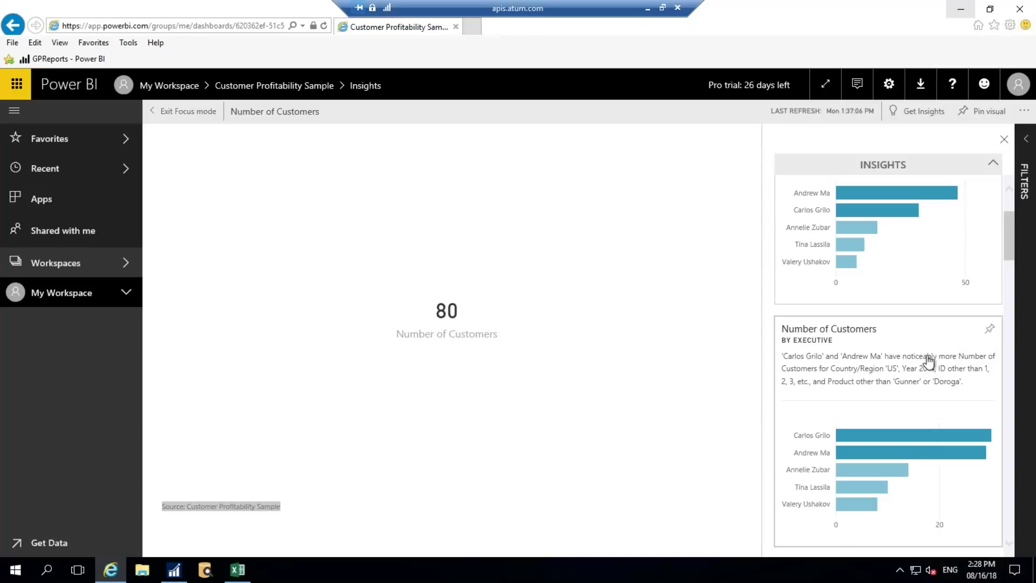
scroll(924, 365, down, 10)
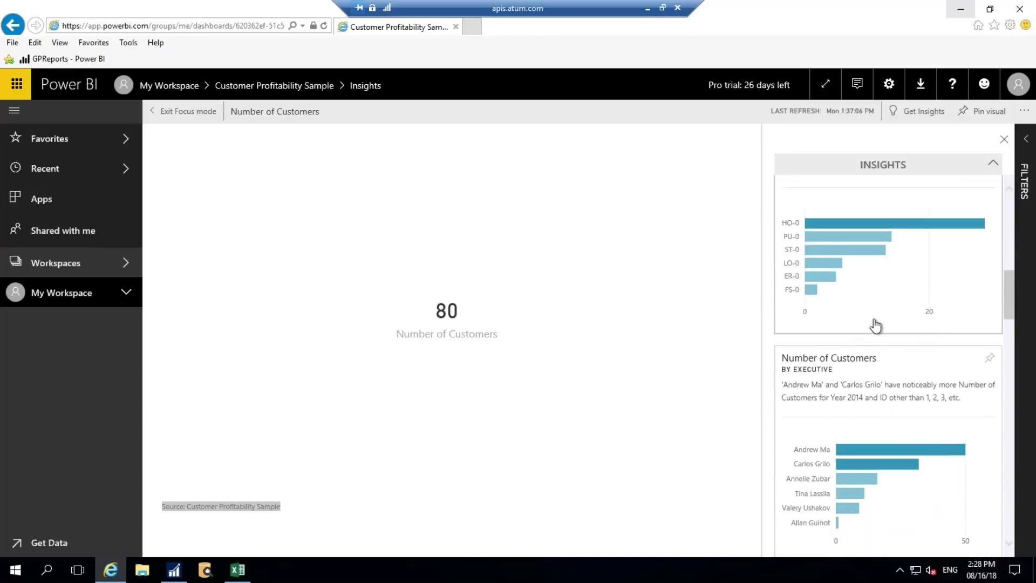
scroll(882, 335, up, 3)
scroll(885, 338, up, 3)
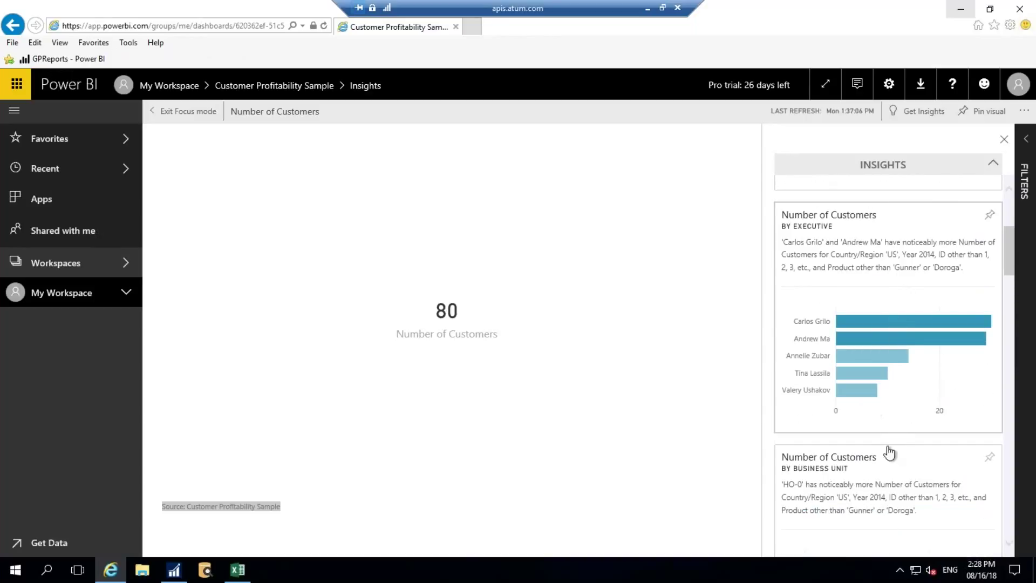
scroll(880, 377, up, 3)
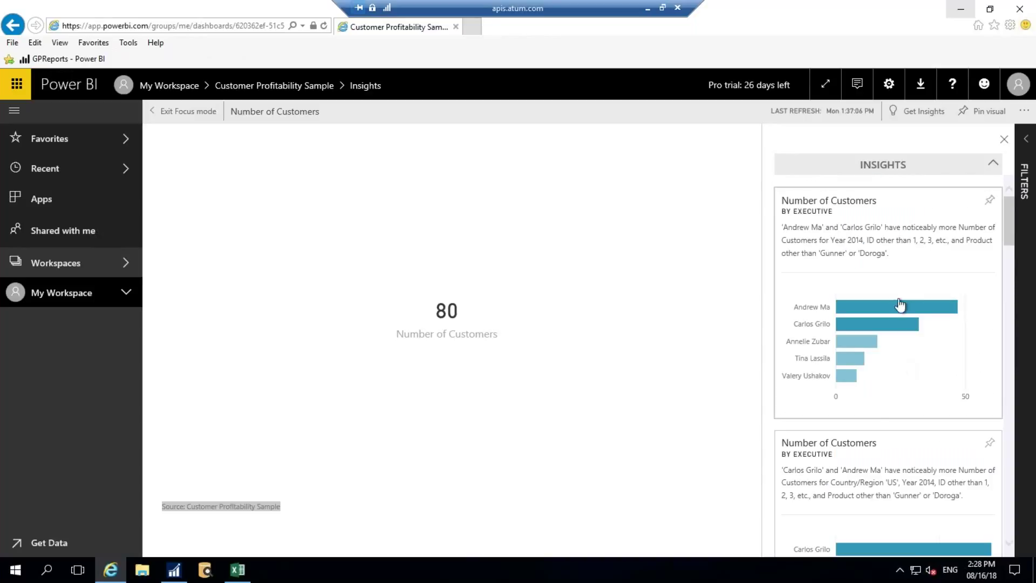
scroll(897, 421, down, 1)
scroll(896, 427, up, 1)
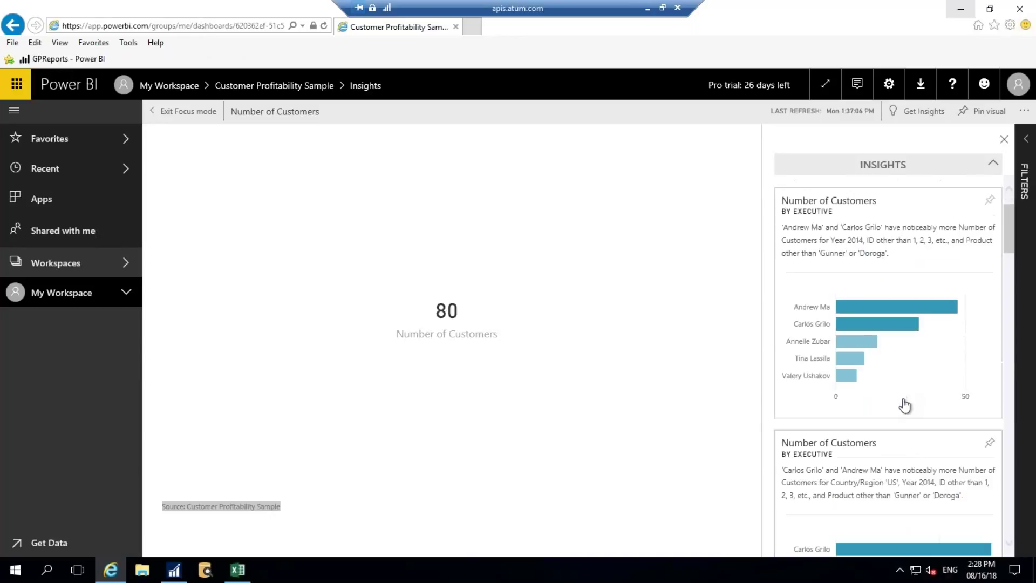
scroll(901, 409, down, 5)
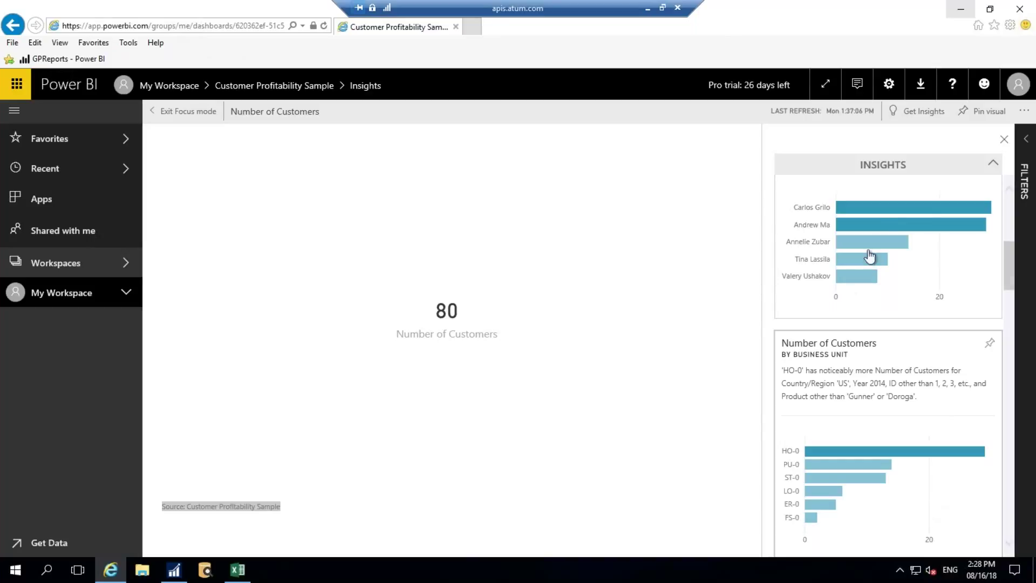
click(891, 286)
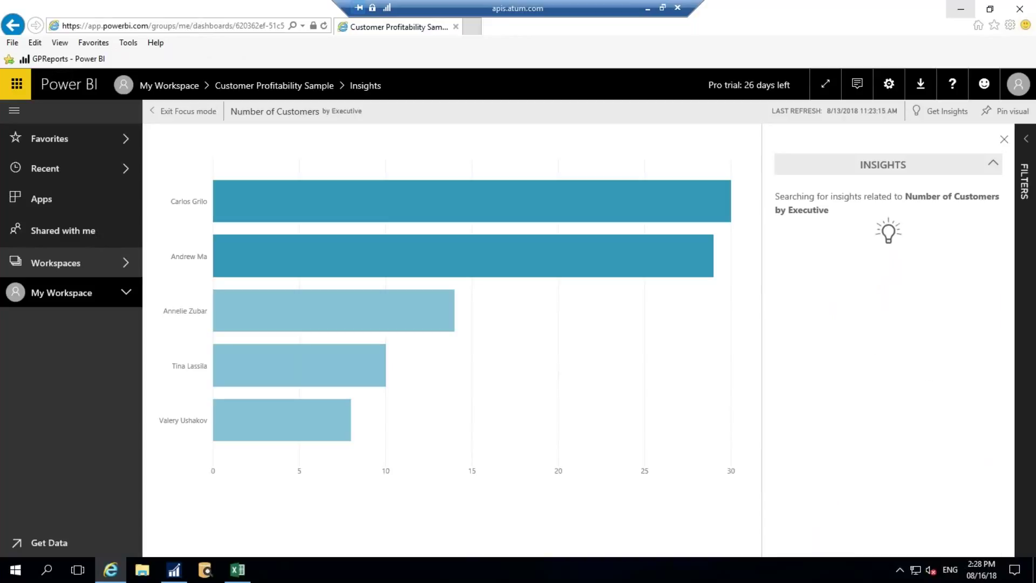
mouse_move(598, 210)
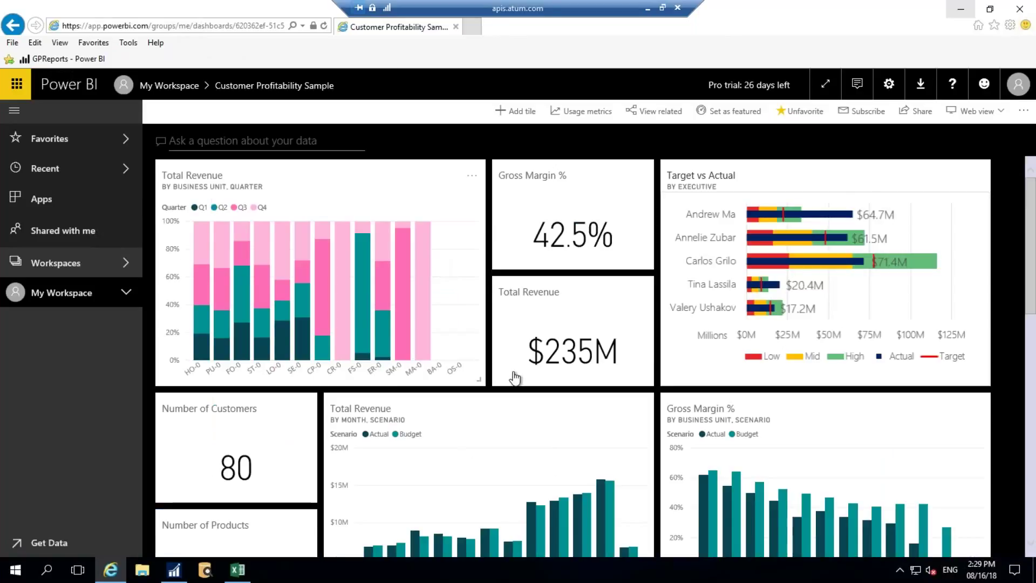
From the Number of Customers tile, examine the report's Executive Scorecard page and its filters, and return to the dashboard
scroll(458, 409, down, 1)
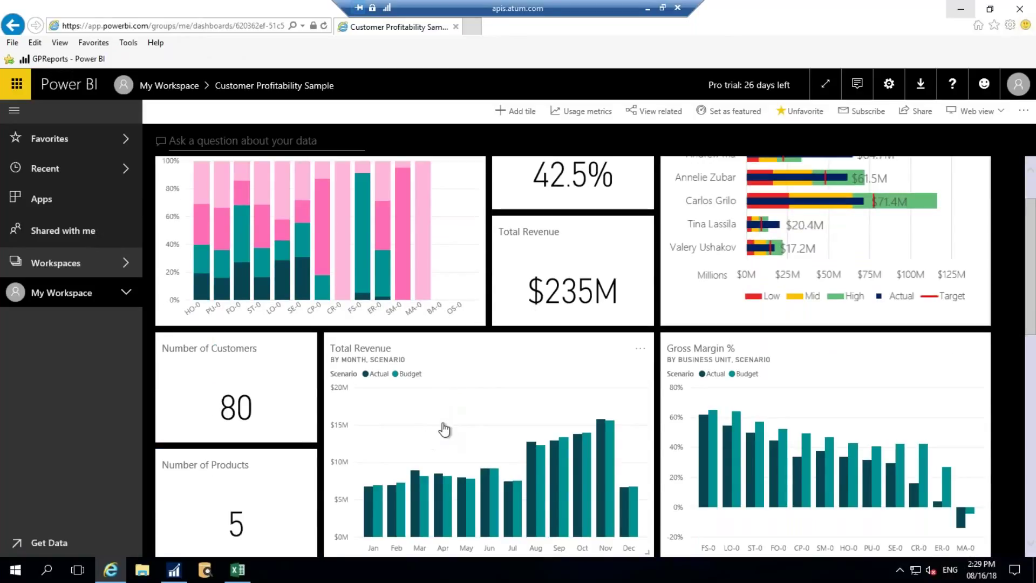
click(244, 405)
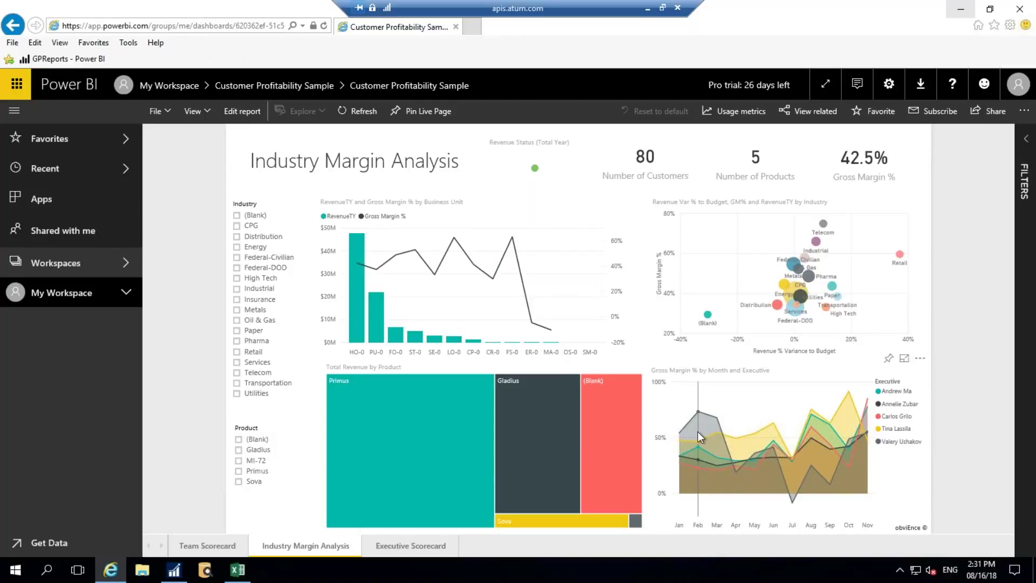
click(441, 545)
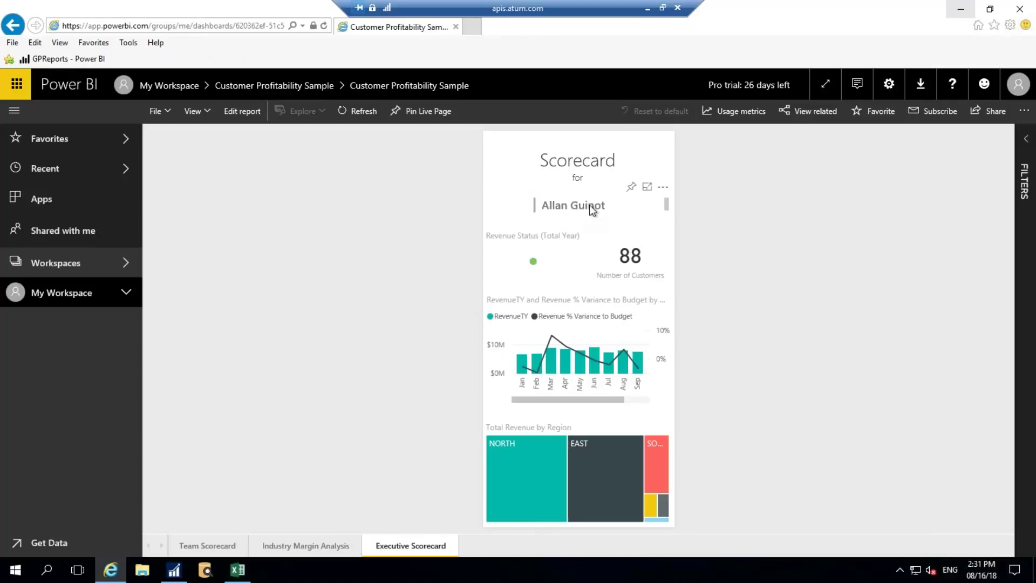
scroll(572, 214, down, 1)
click(1023, 182)
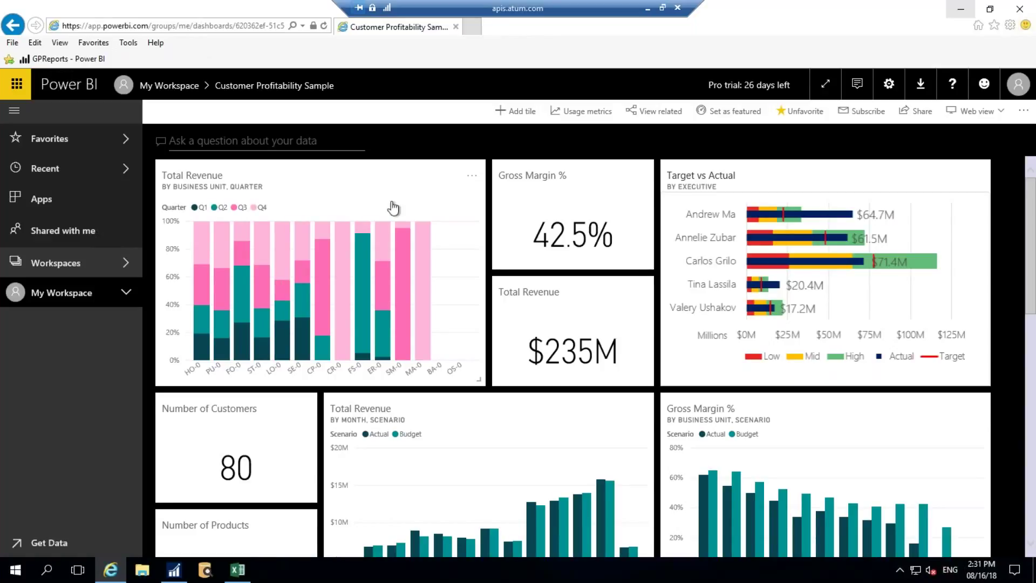
Open the workbook behind the Target vs Actual tile and filter its Revenue Report to the state NY
click(762, 185)
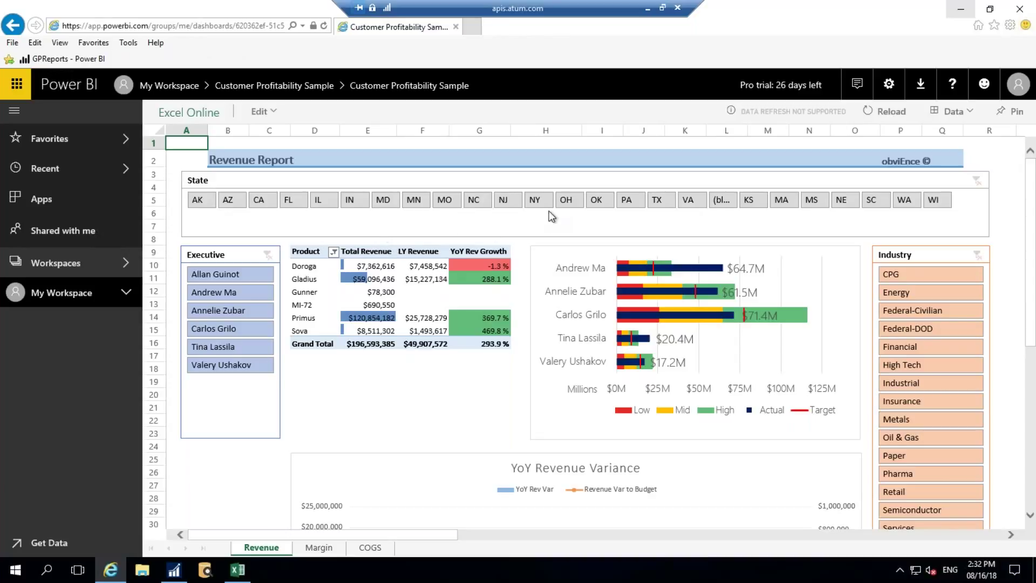
click(532, 200)
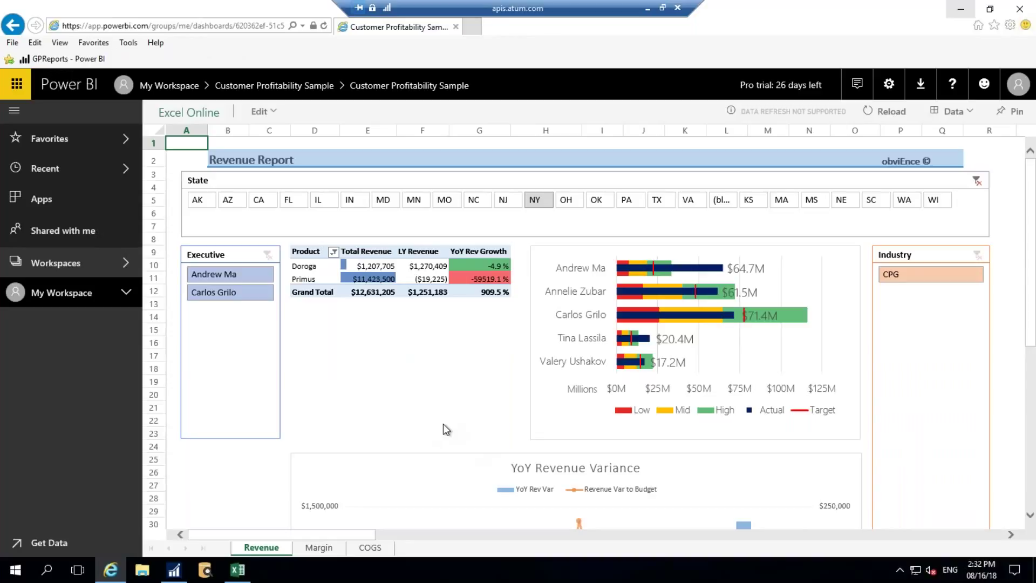
Look over the Margin and COGS sheets, and filter the Revenue sheet to the first listed executive
click(340, 548)
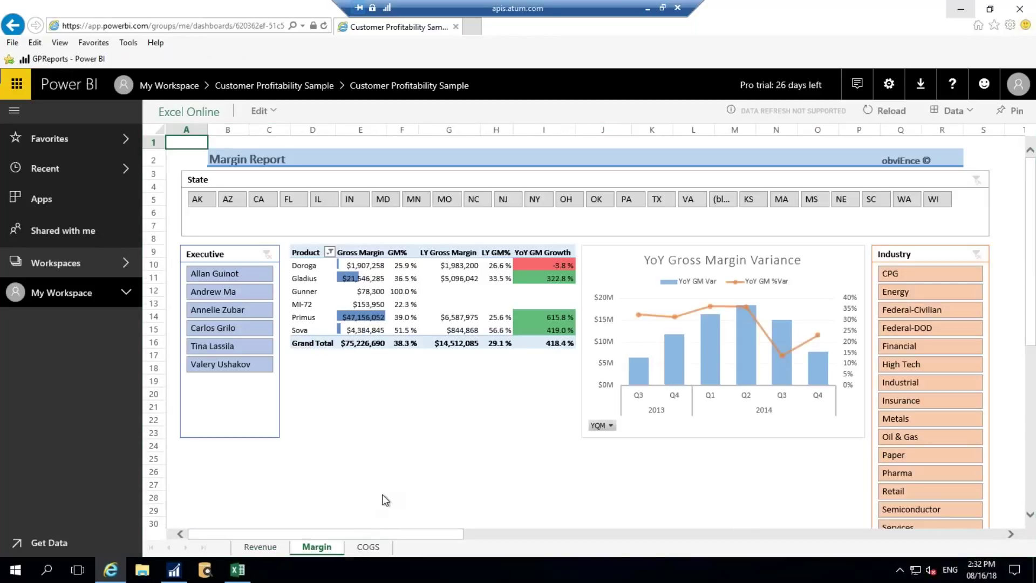
click(378, 549)
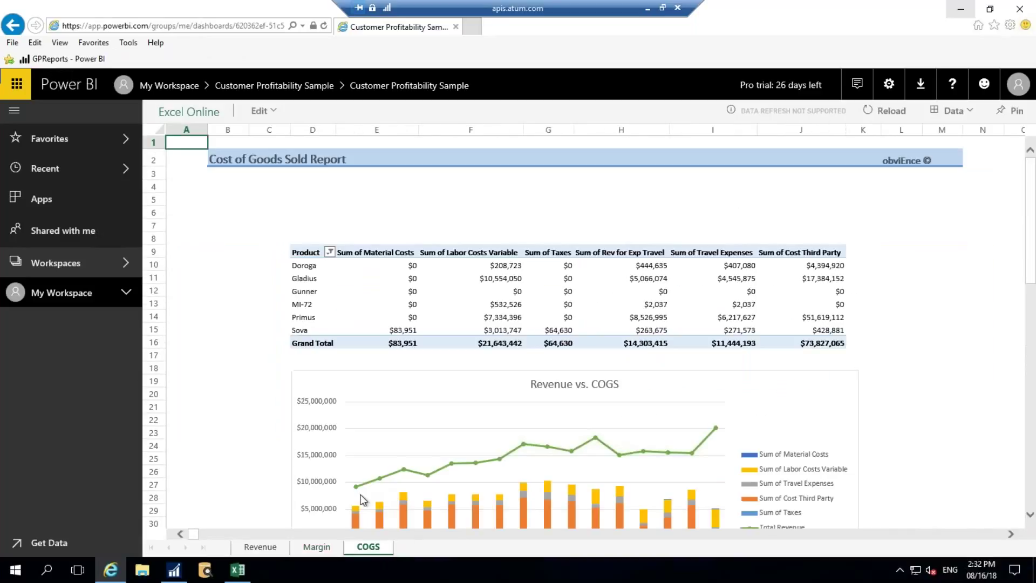
click(265, 548)
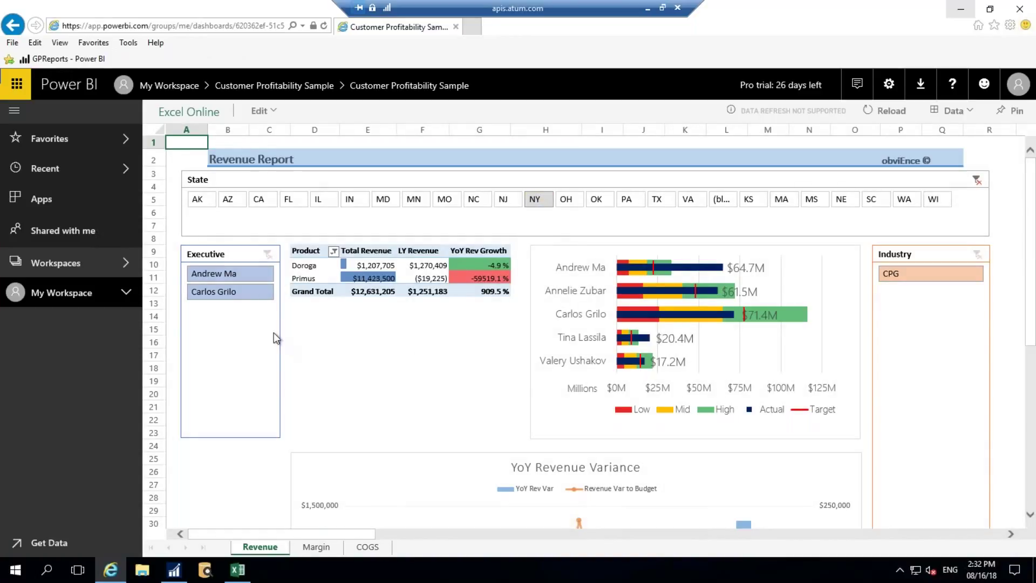
click(233, 273)
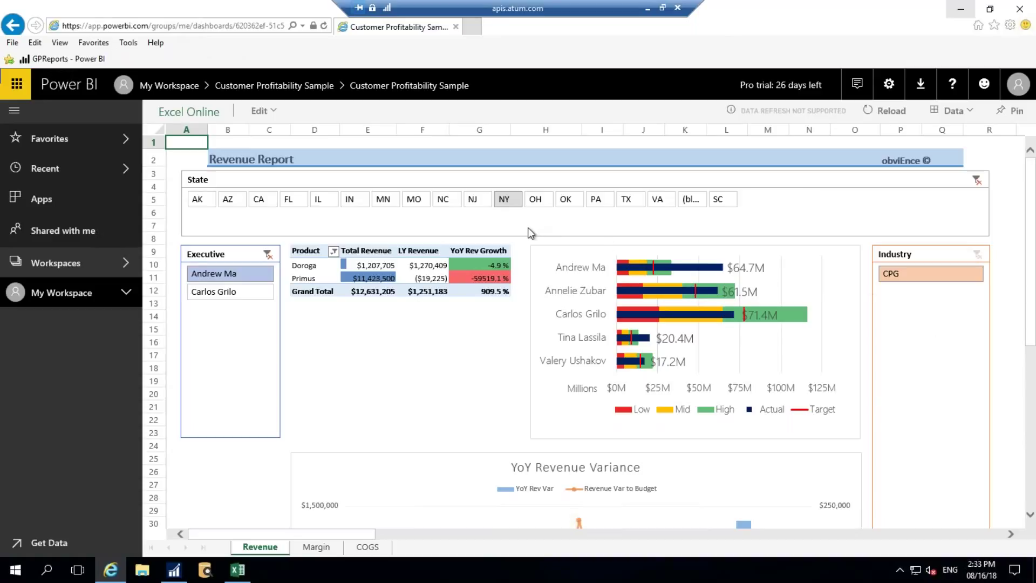
Look through the dashboards, reports, workbooks and datasets stored in My Workspace
click(172, 87)
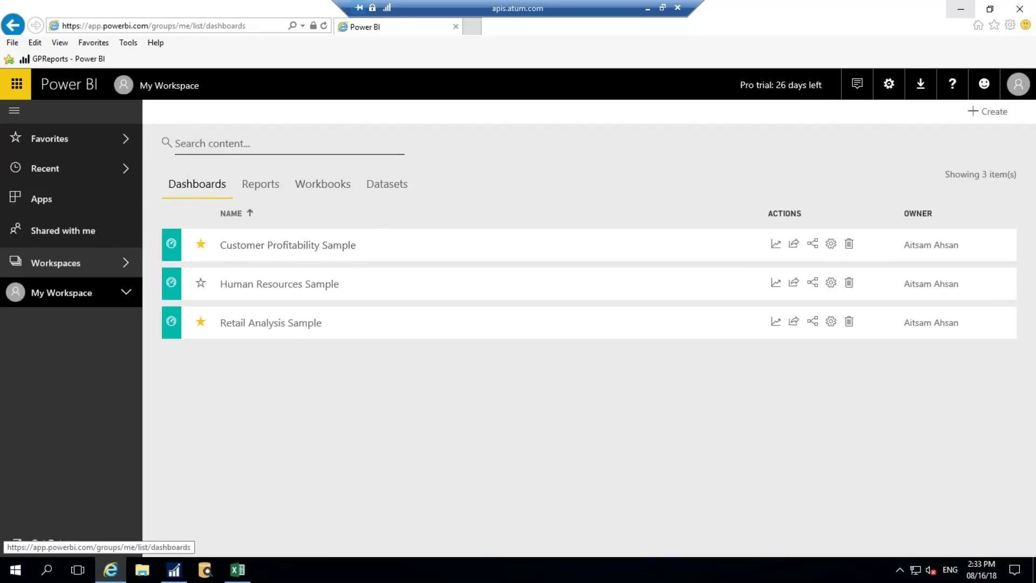
click(257, 186)
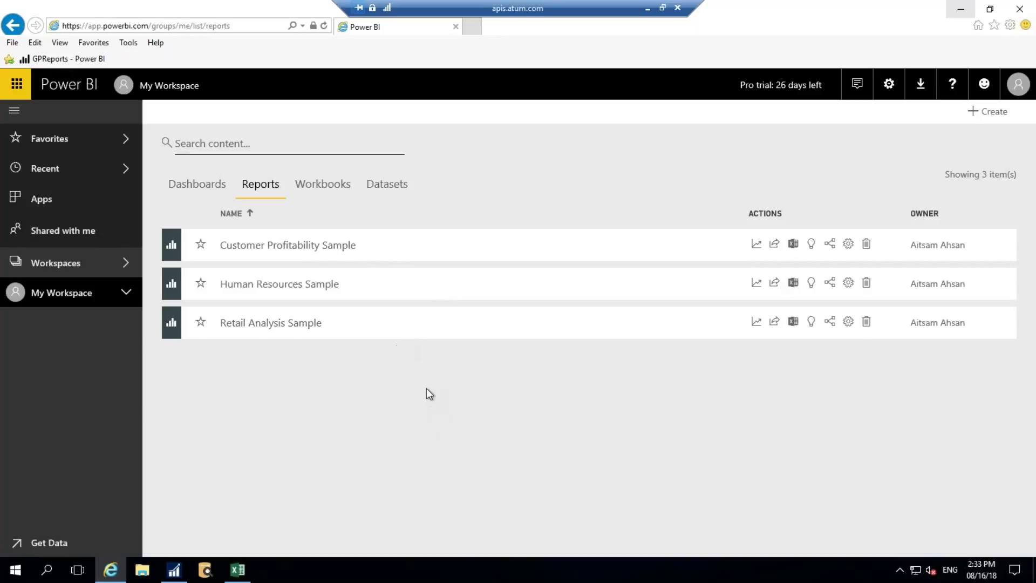
click(325, 186)
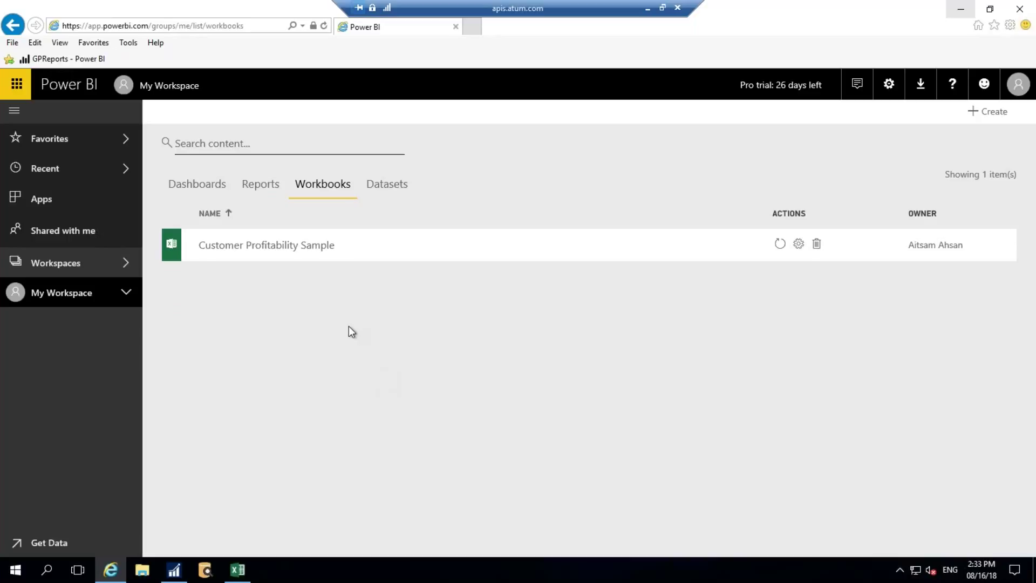
click(387, 184)
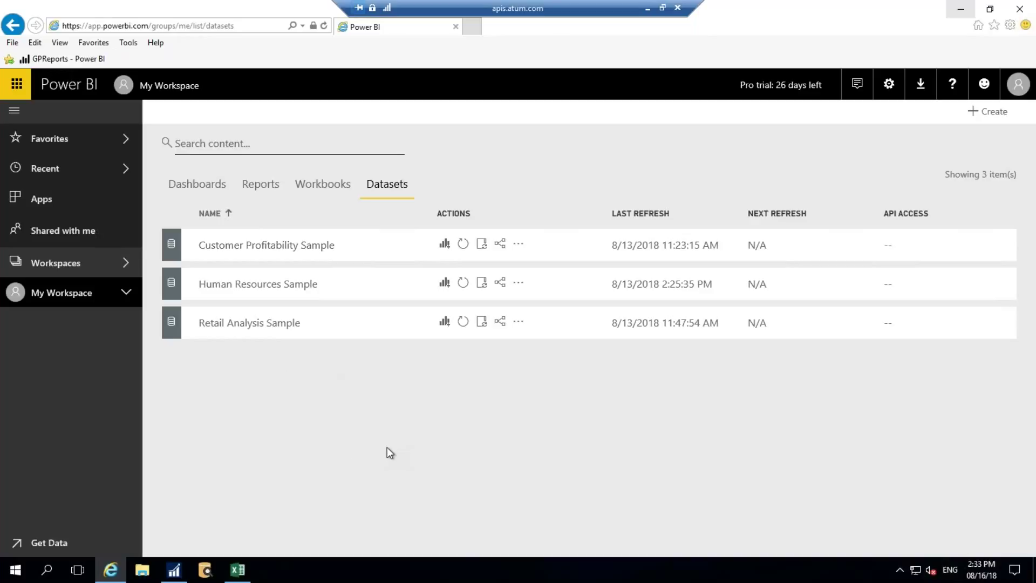
click(440, 248)
Examine the settings and related content of the Customer Profitability Sample report, leaving both without changes
click(264, 186)
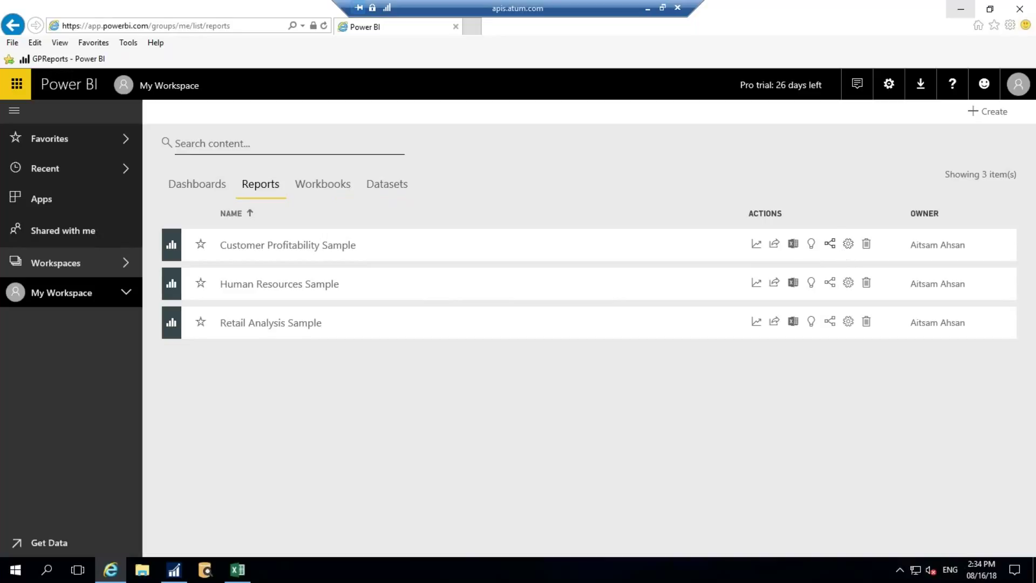
click(848, 244)
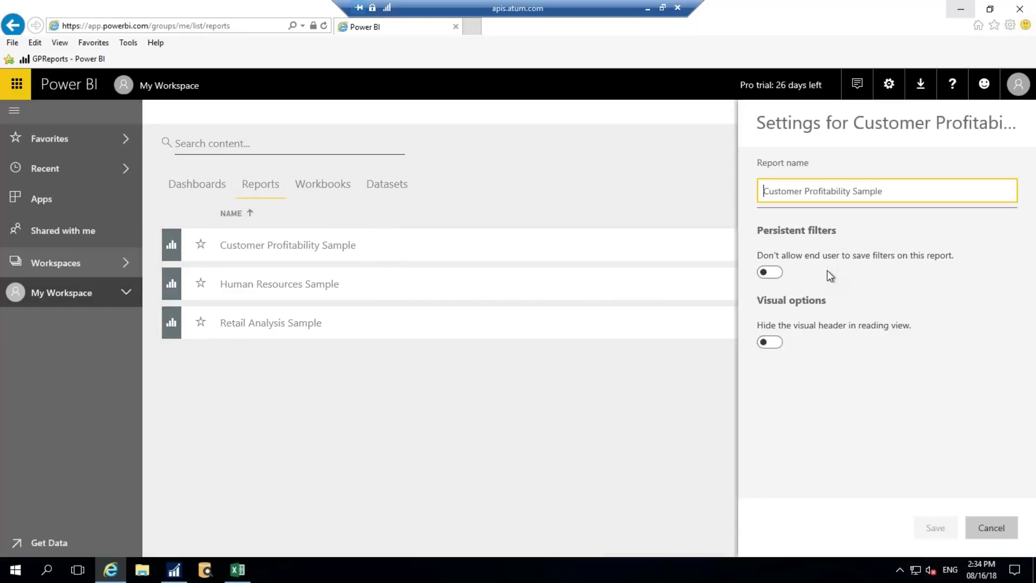
key(Escape)
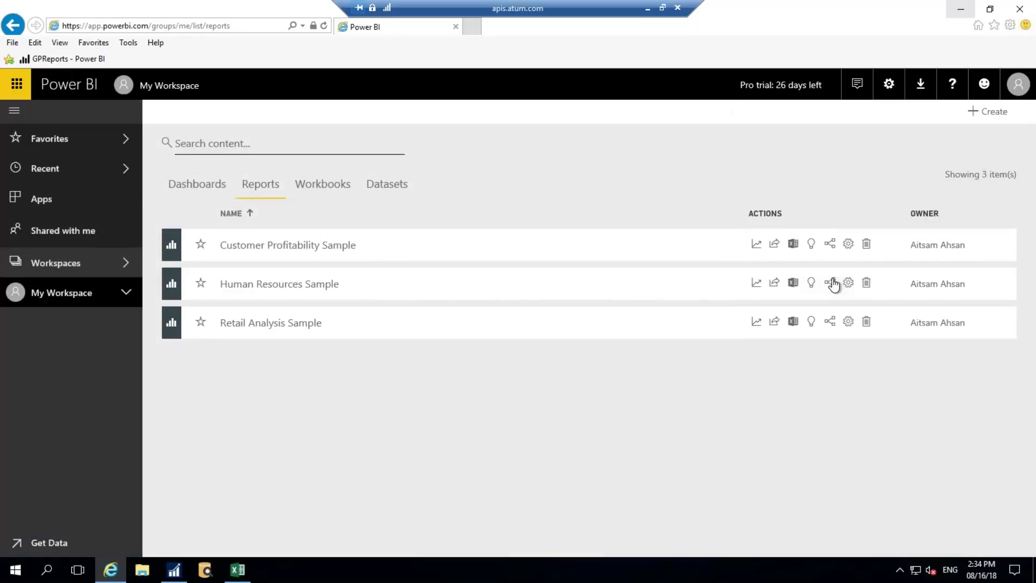
click(830, 245)
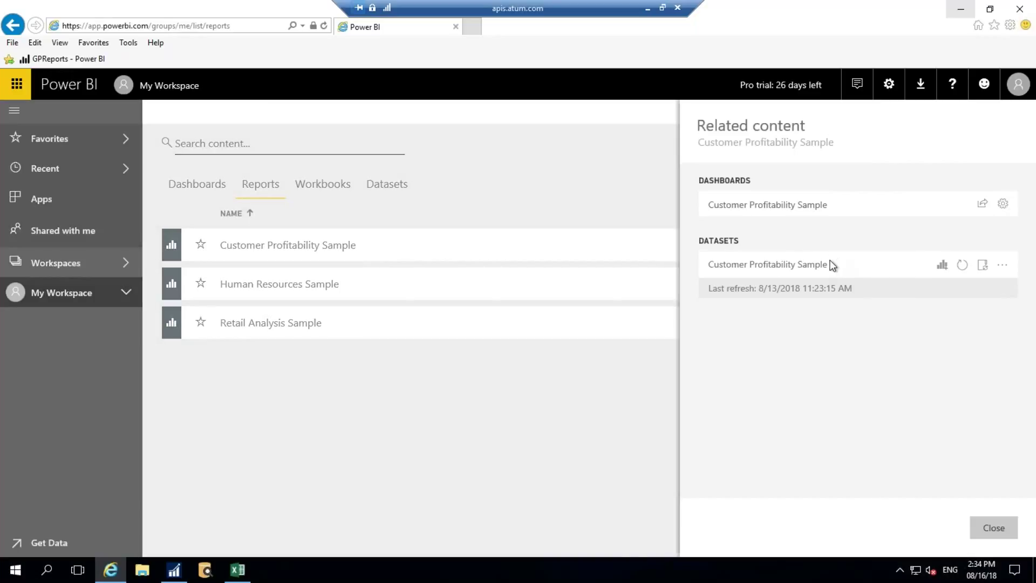
key(Escape)
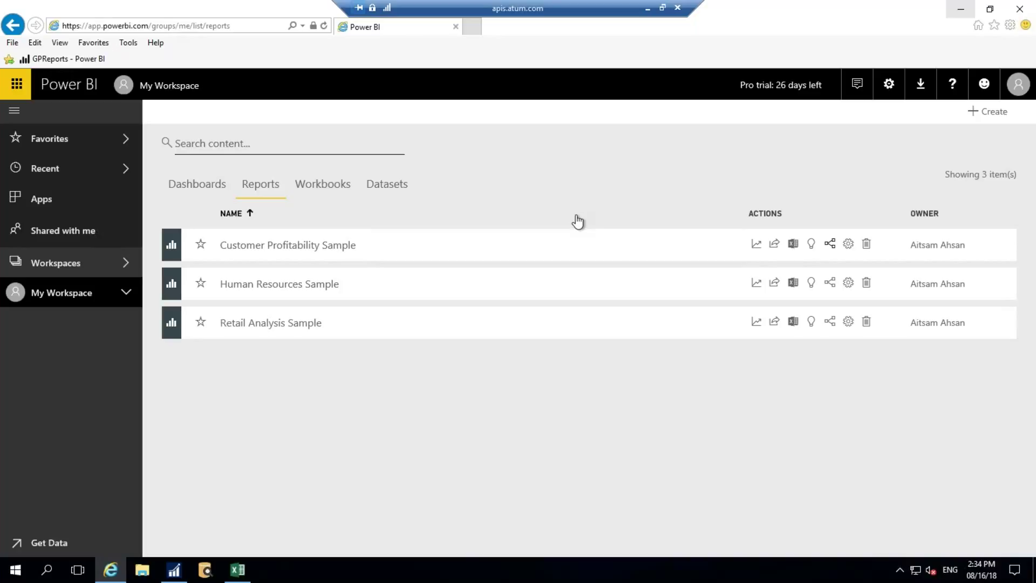
Return to the workspace's dashboards list and open the Get Data page
click(196, 185)
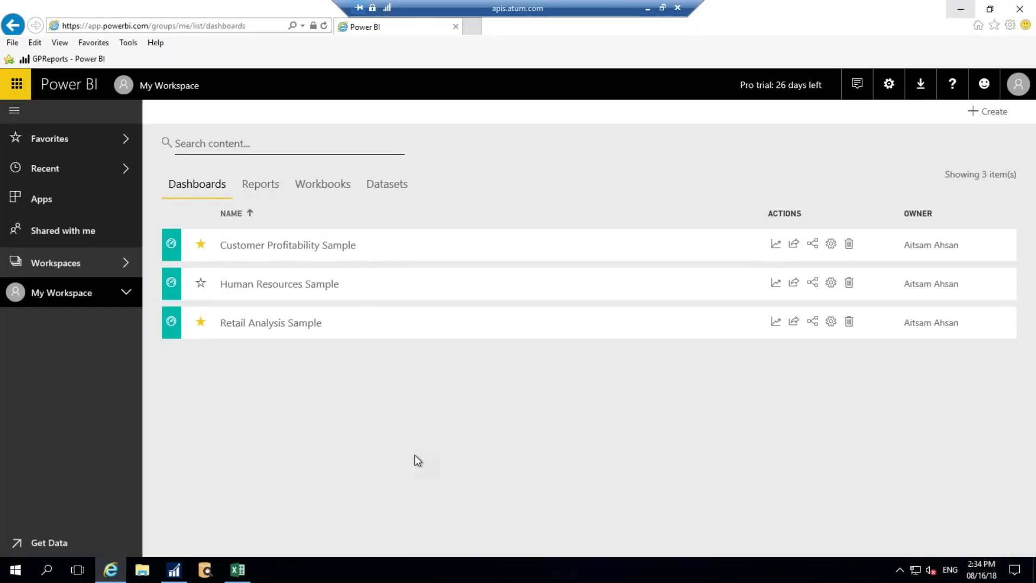
click(40, 545)
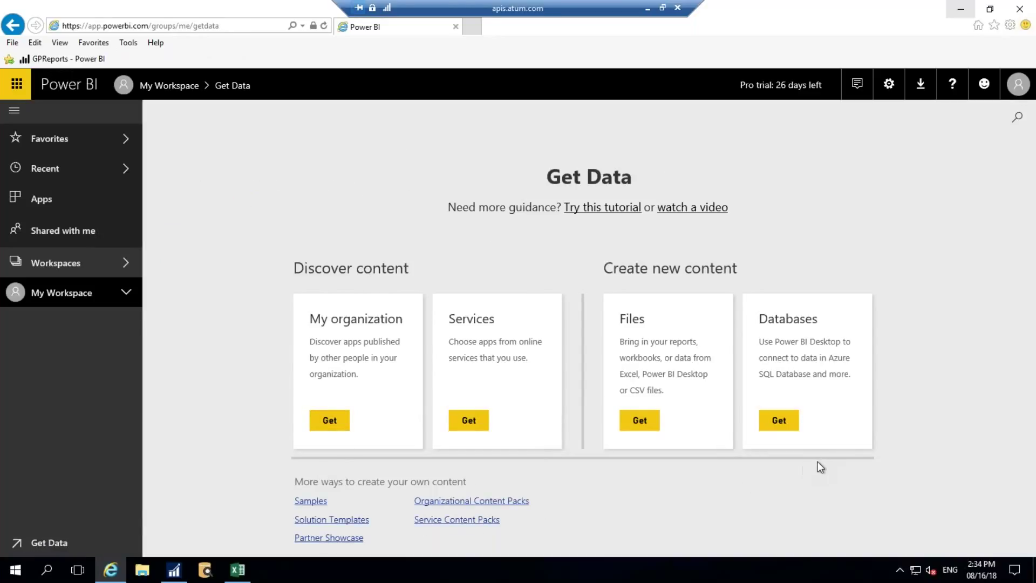
Connect to the Retail Analysis Sample from the Get Data samples to add it to My Workspace
click(330, 502)
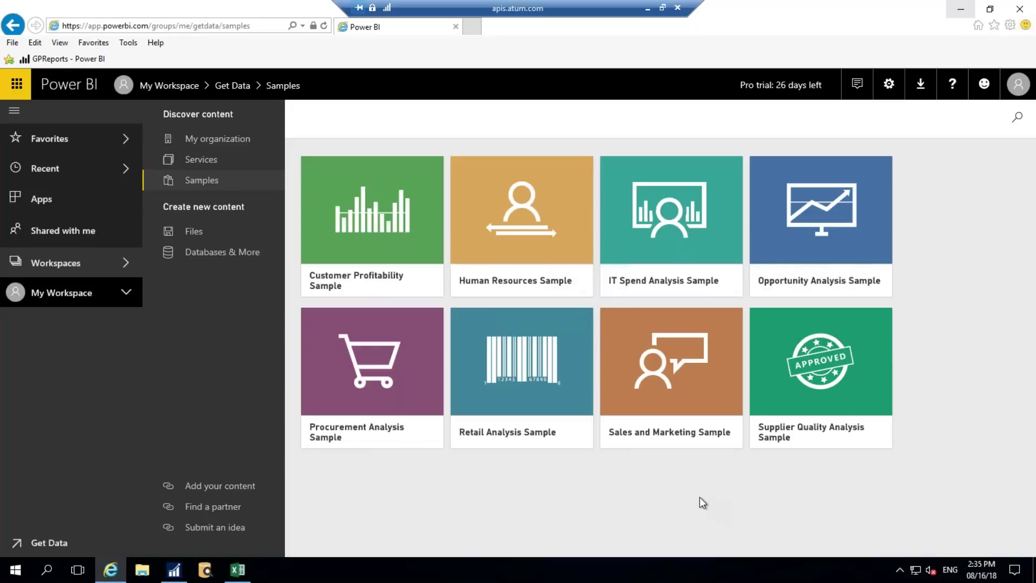
click(552, 379)
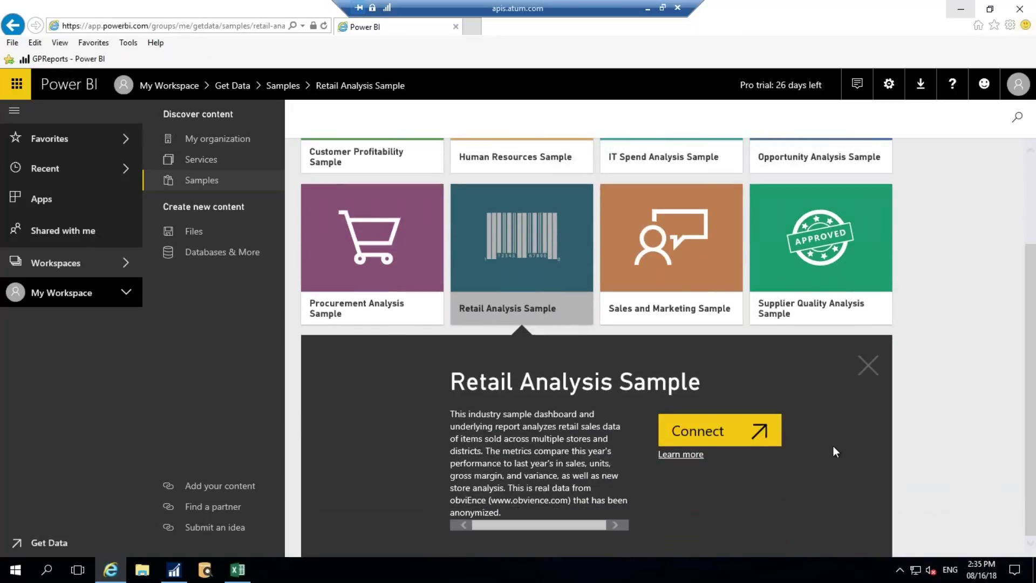
click(720, 429)
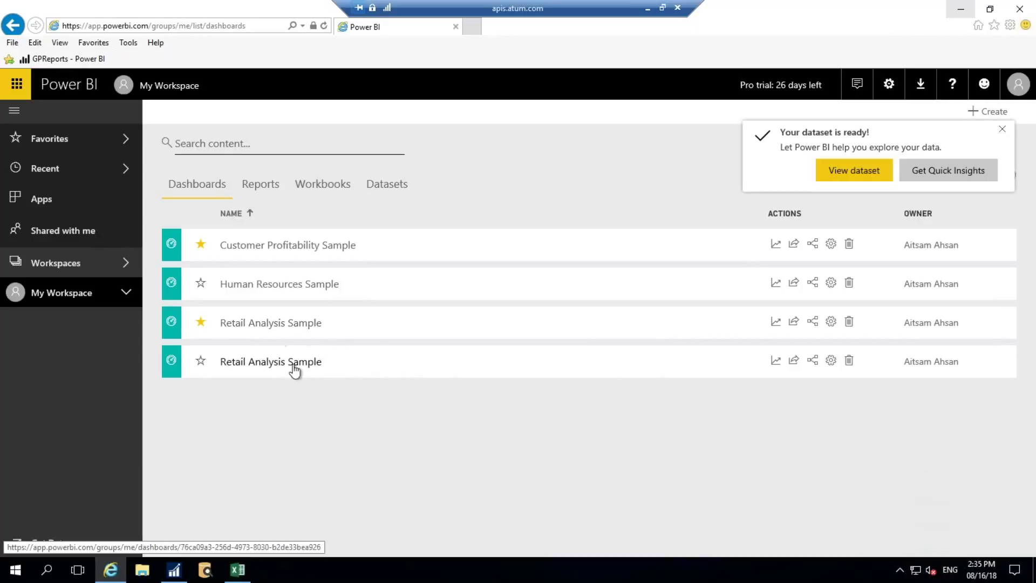
Go back to the Get Data samples and connect to the Sales and Marketing Sample
click(63, 543)
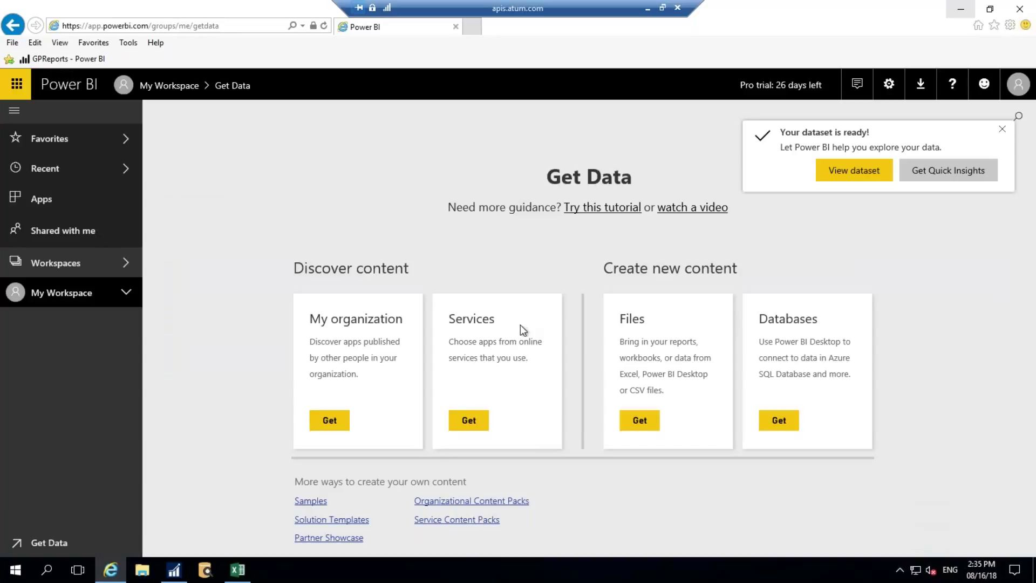
click(315, 502)
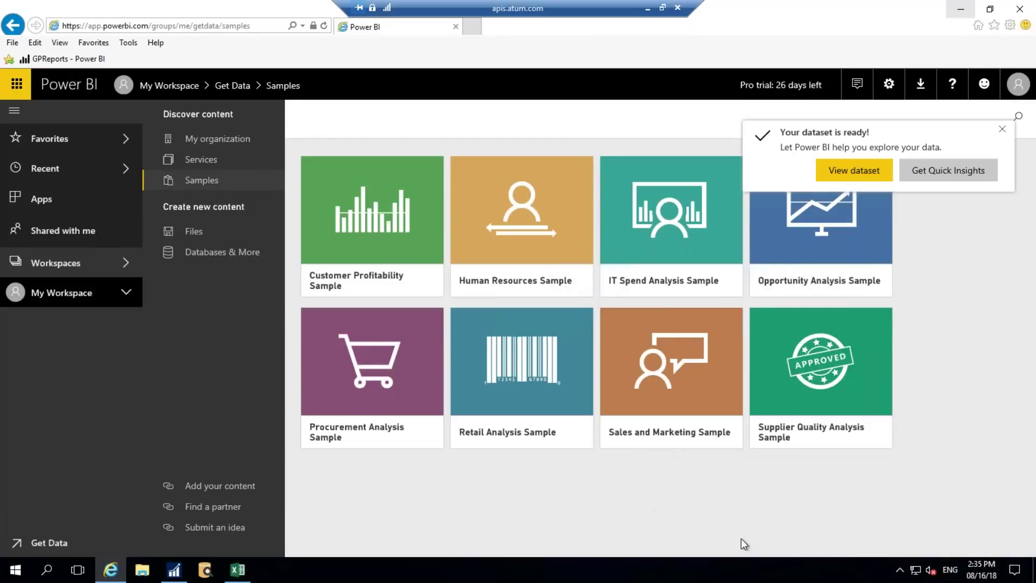
click(729, 438)
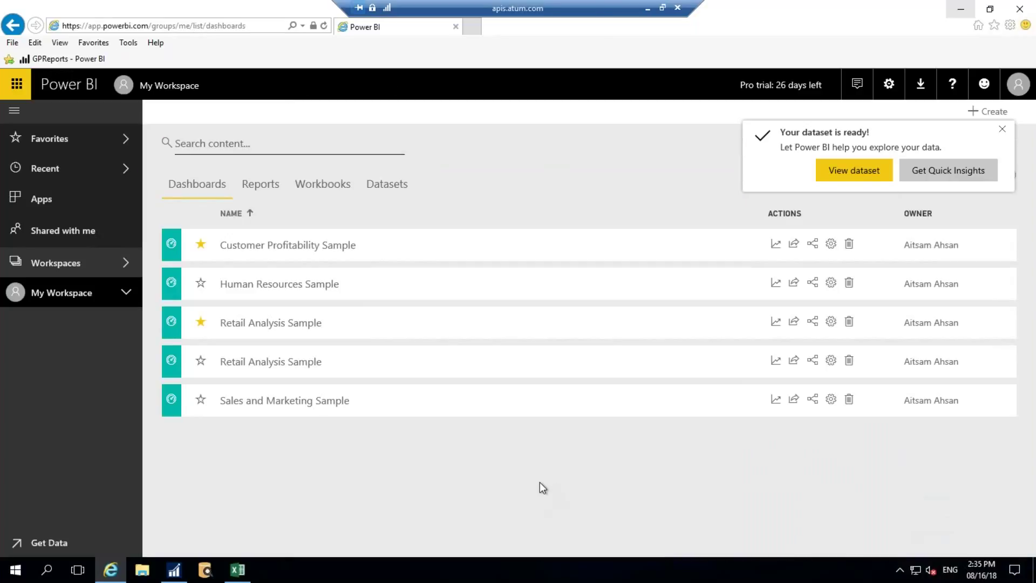
Look over the Sales and Marketing Sample dashboard and open the report behind its Total Units YTD Variance % tile
click(287, 411)
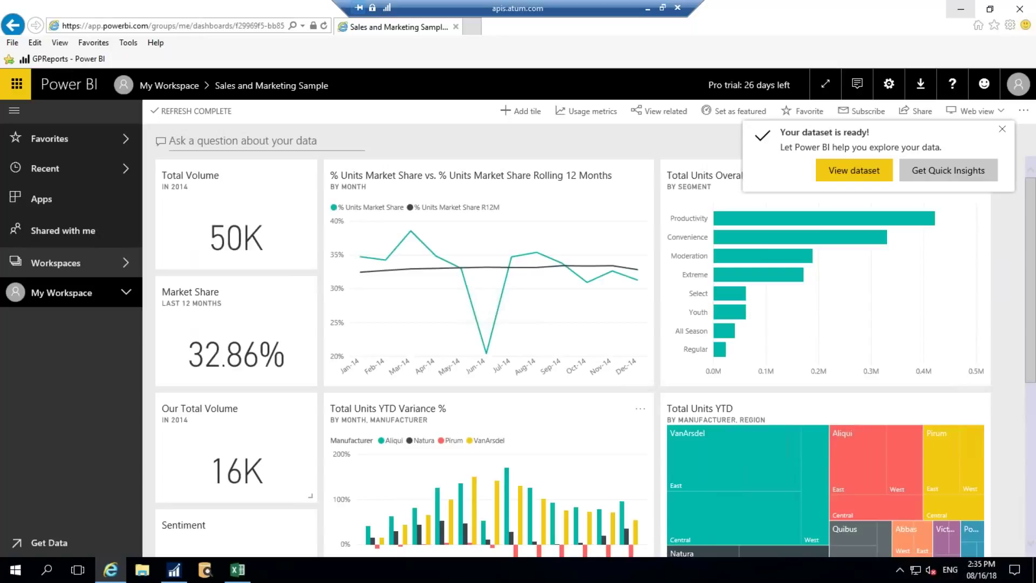
click(1003, 132)
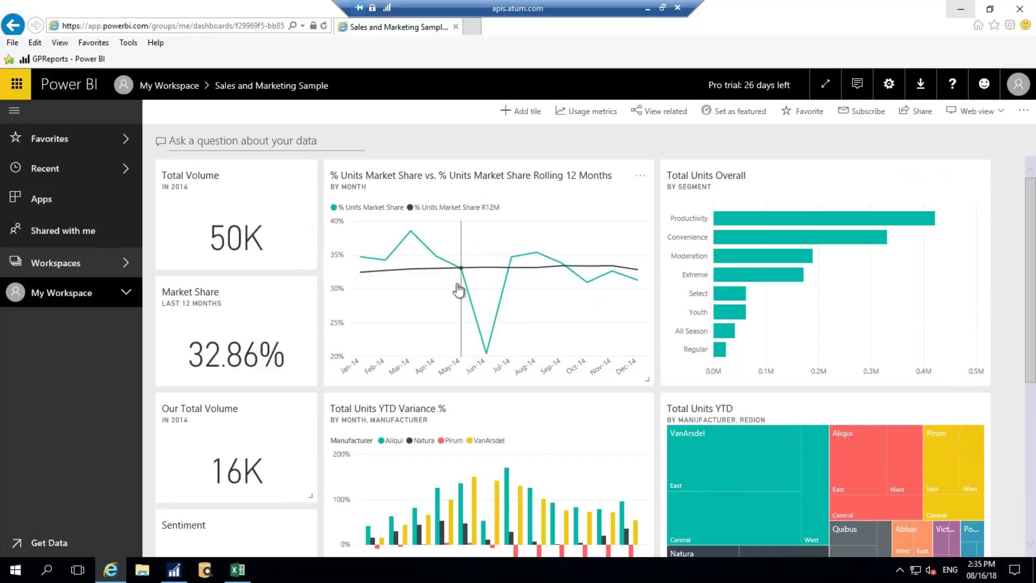
scroll(536, 262, down, 3)
scroll(585, 418, down, 2)
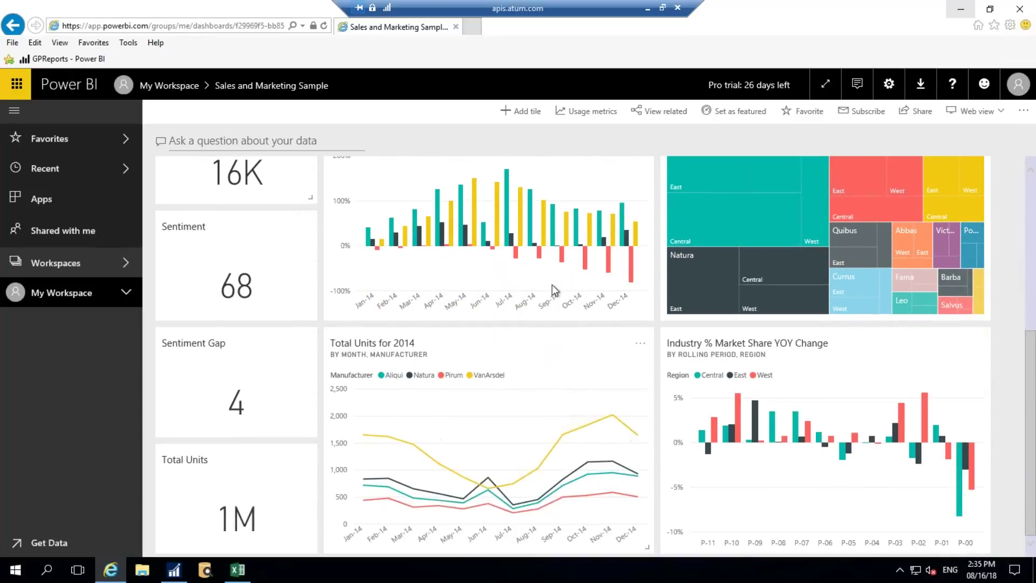
scroll(540, 278, up, 2)
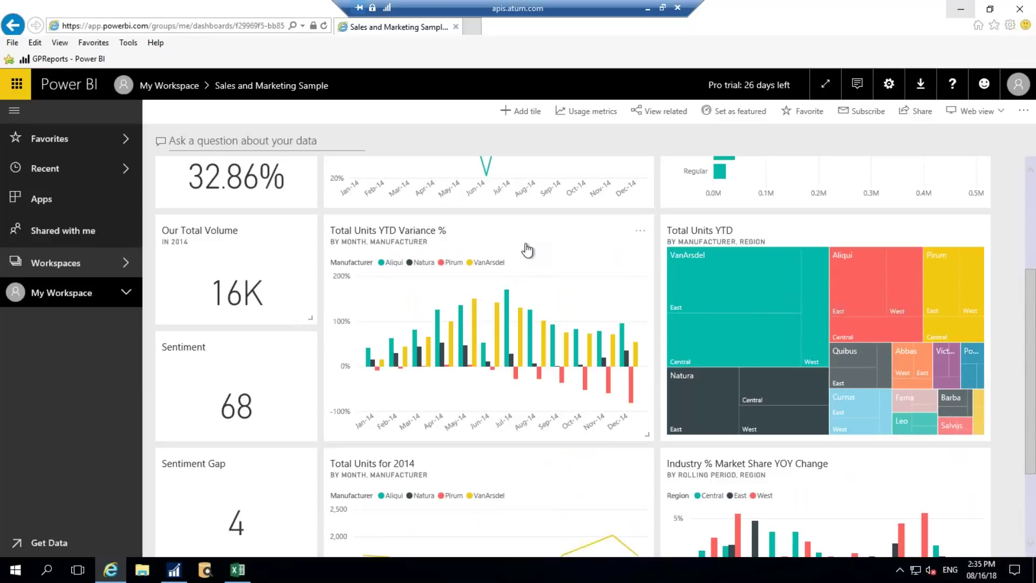
click(515, 321)
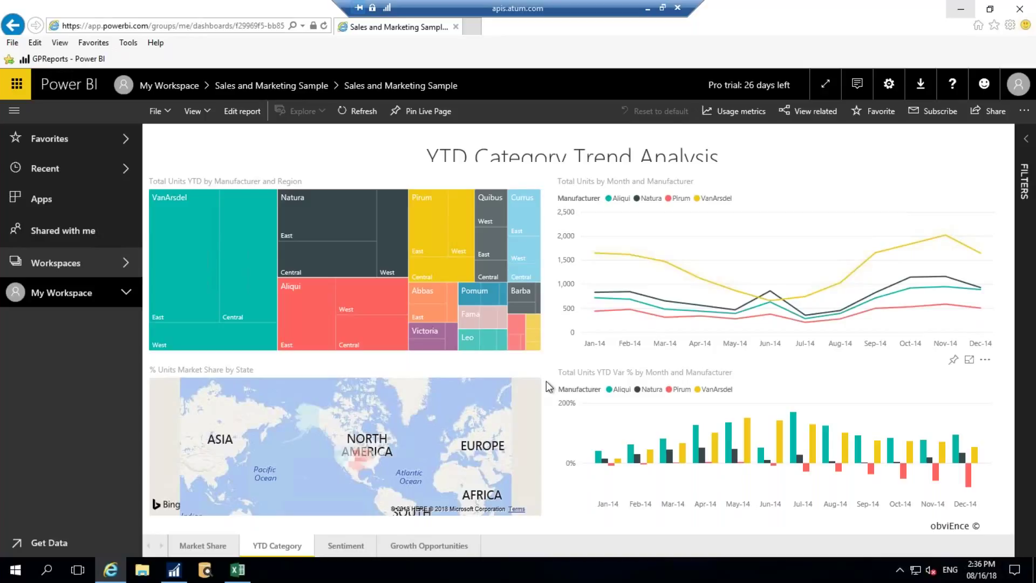
Switch to Microsoft Dynamics GP, mark Power BI for display on the home page, and expand the available dashboards in its details
click(174, 570)
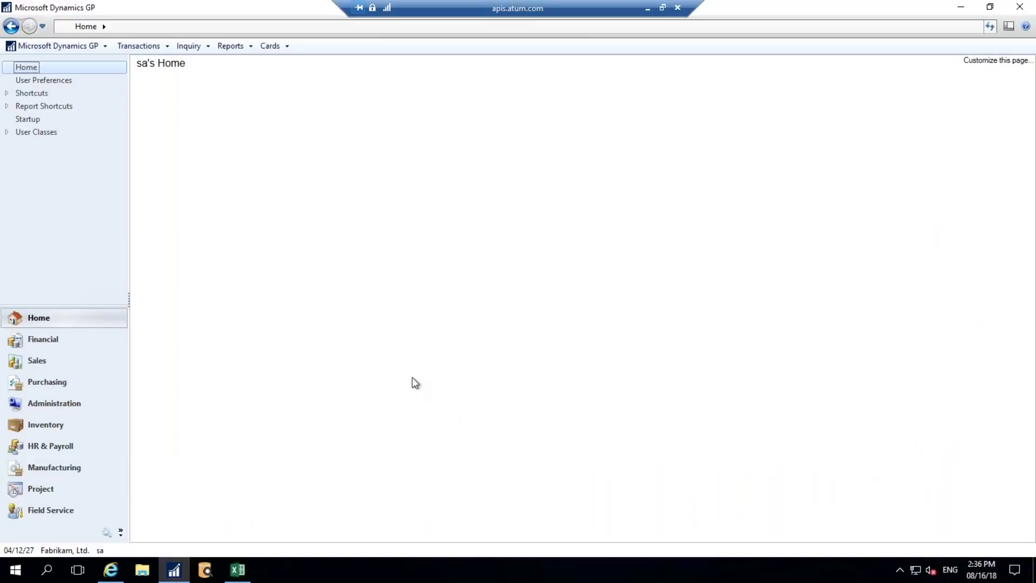
click(124, 317)
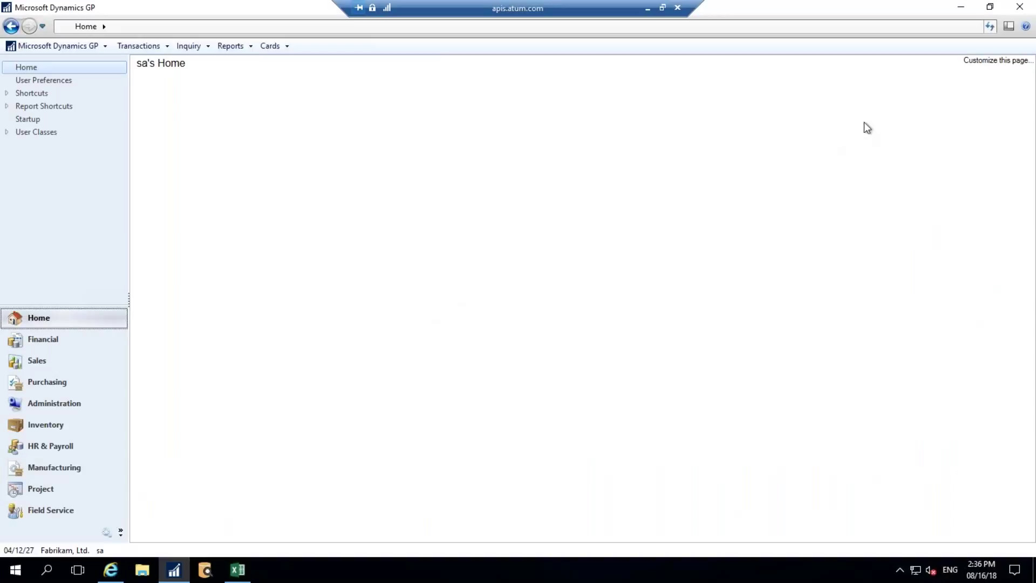
click(983, 61)
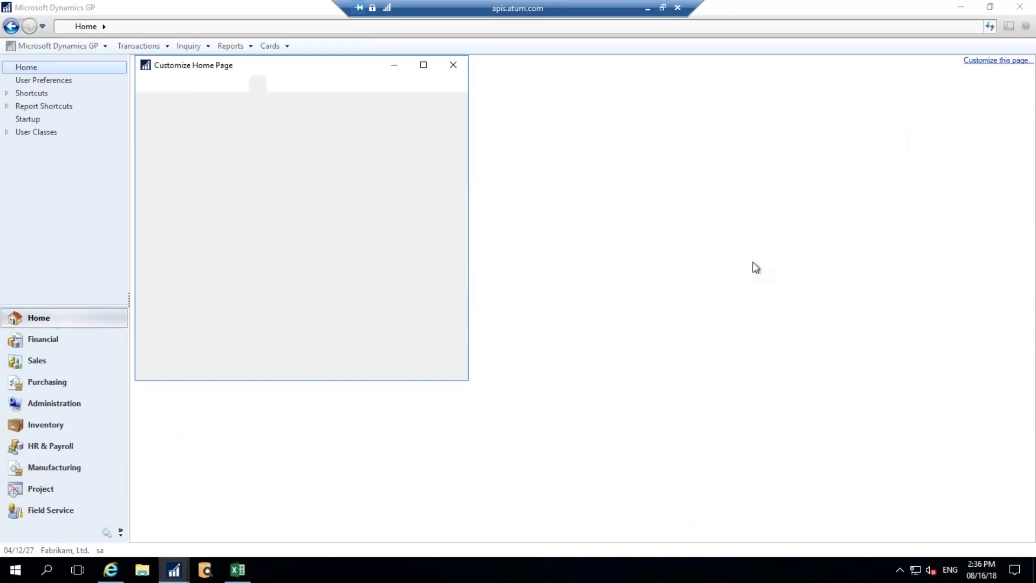
click(341, 247)
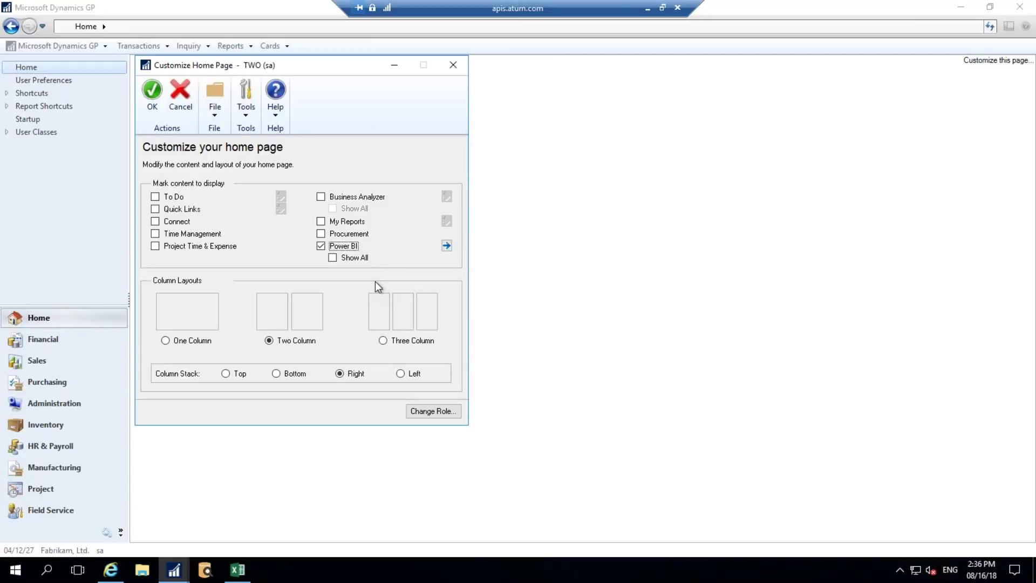
click(446, 246)
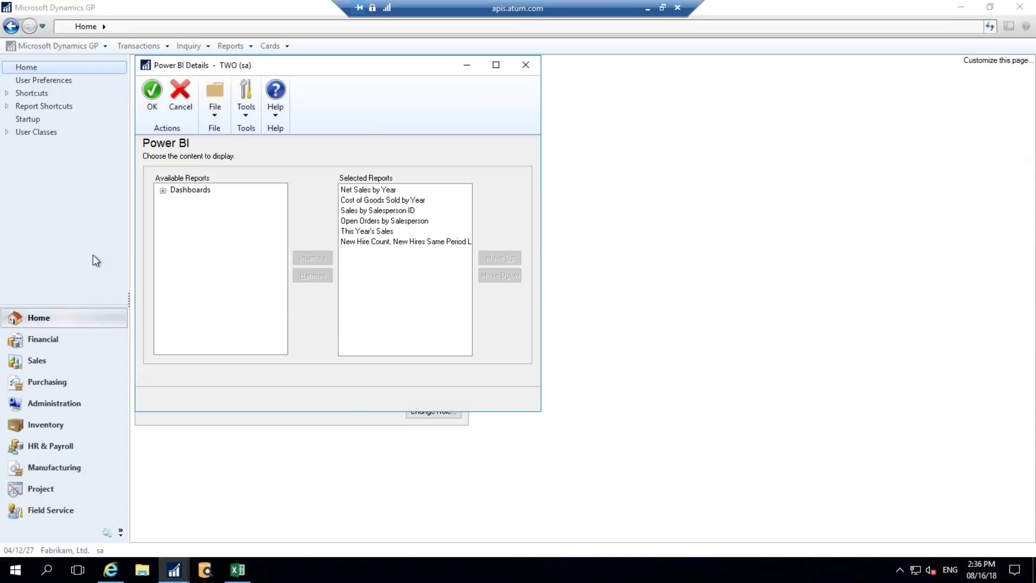
click(162, 190)
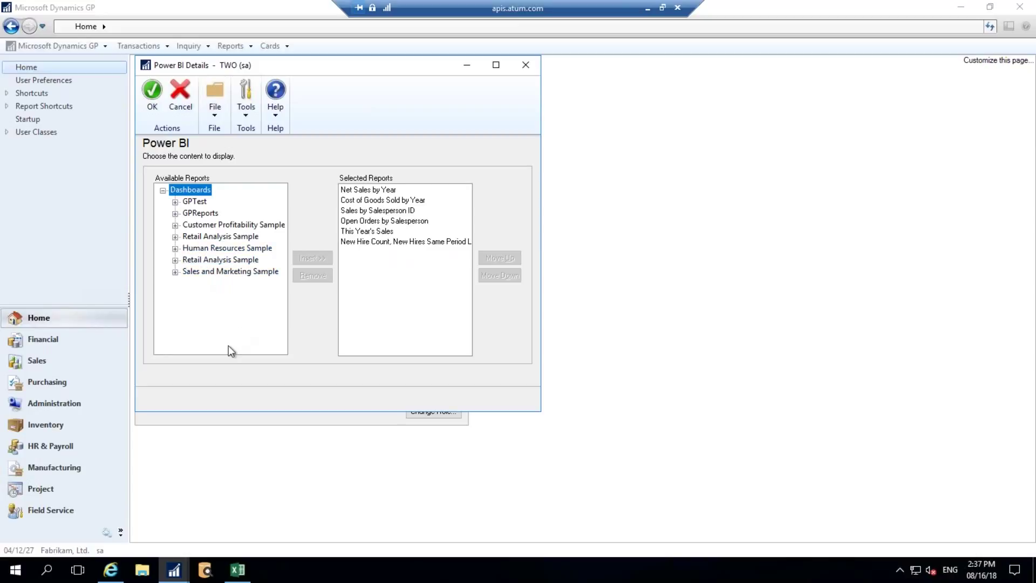
click(114, 572)
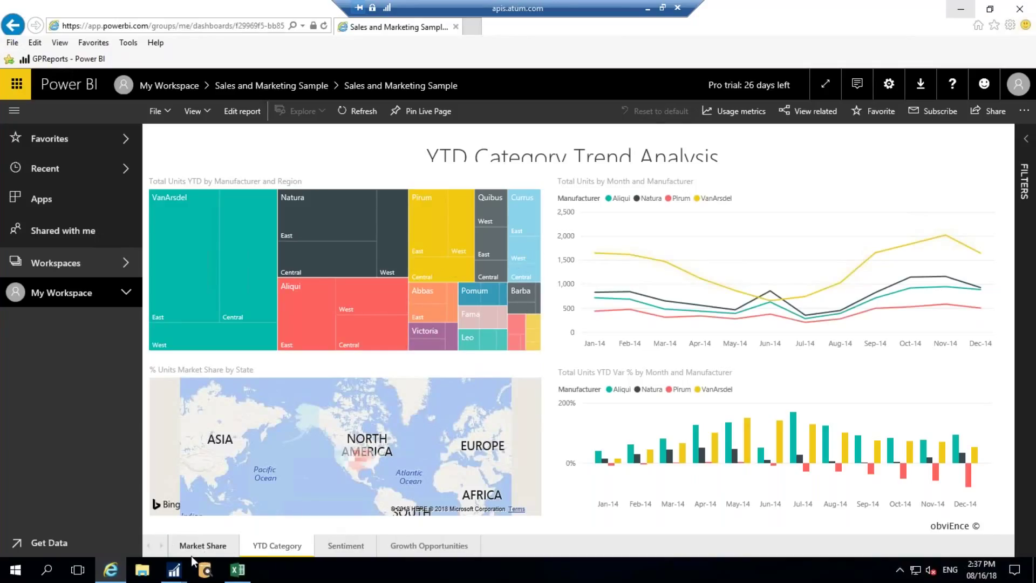
mouse_move(173, 570)
mouse_move(274, 517)
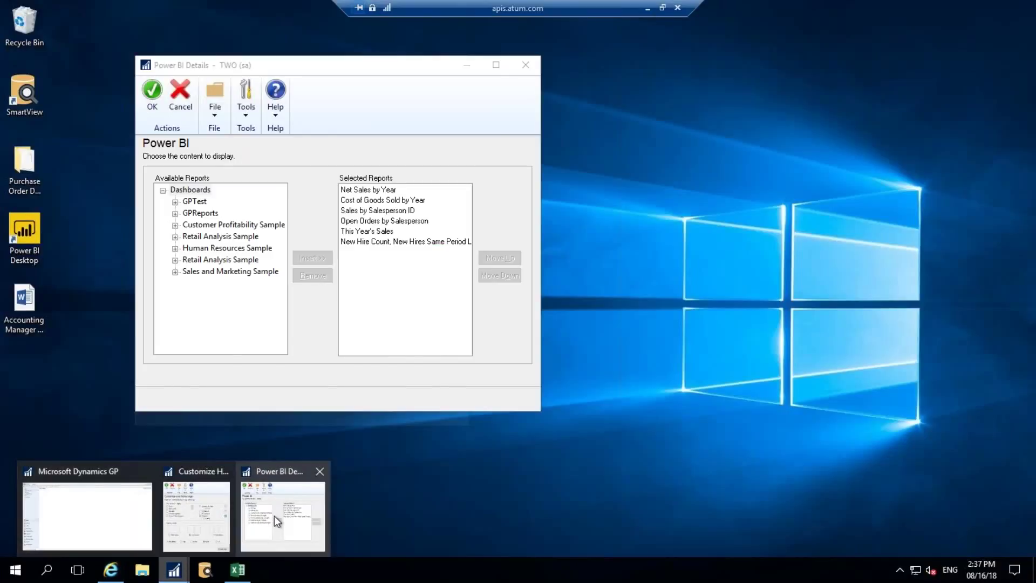
click(143, 528)
mouse_move(182, 574)
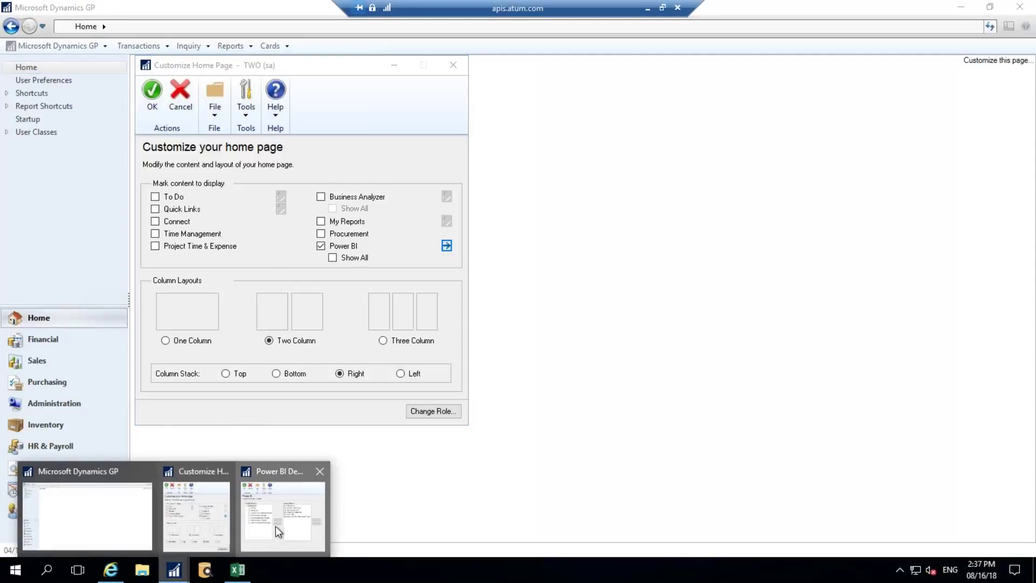
click(275, 526)
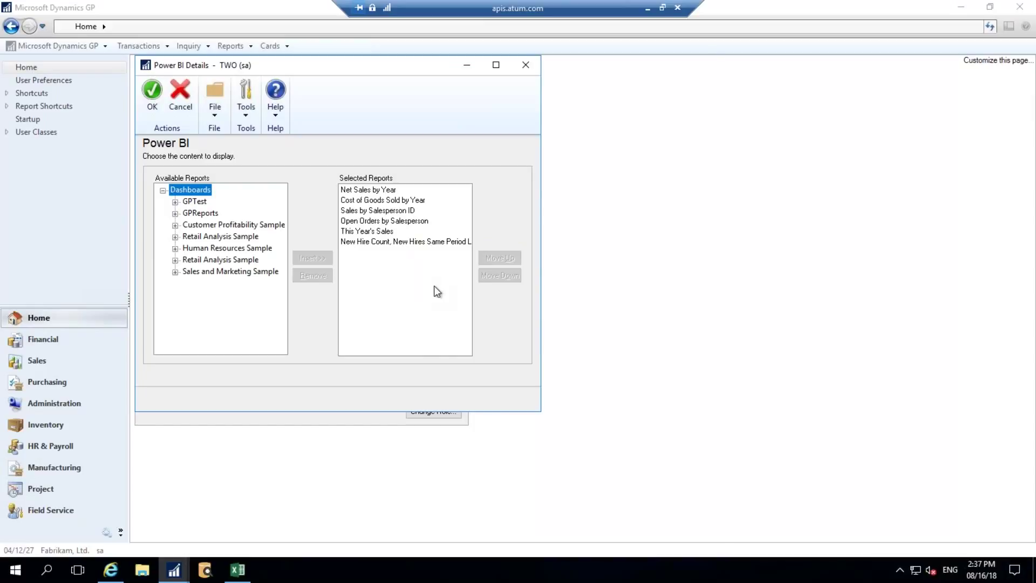
Remove all the reports currently selected for display in the Power BI details
click(374, 189)
click(327, 274)
click(389, 190)
click(313, 275)
click(381, 190)
click(311, 275)
click(312, 275)
click(376, 190)
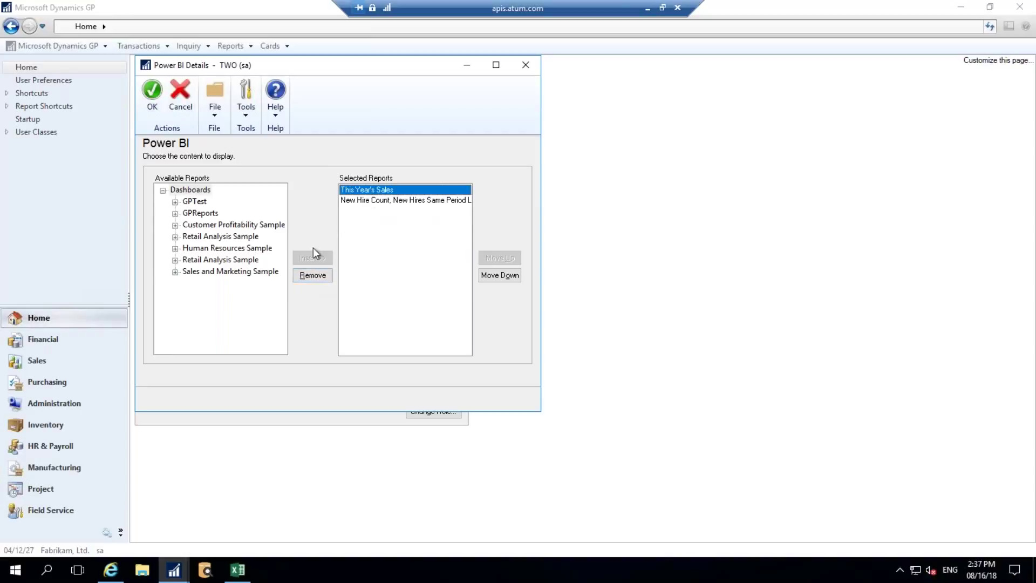
click(312, 275)
click(377, 190)
click(312, 277)
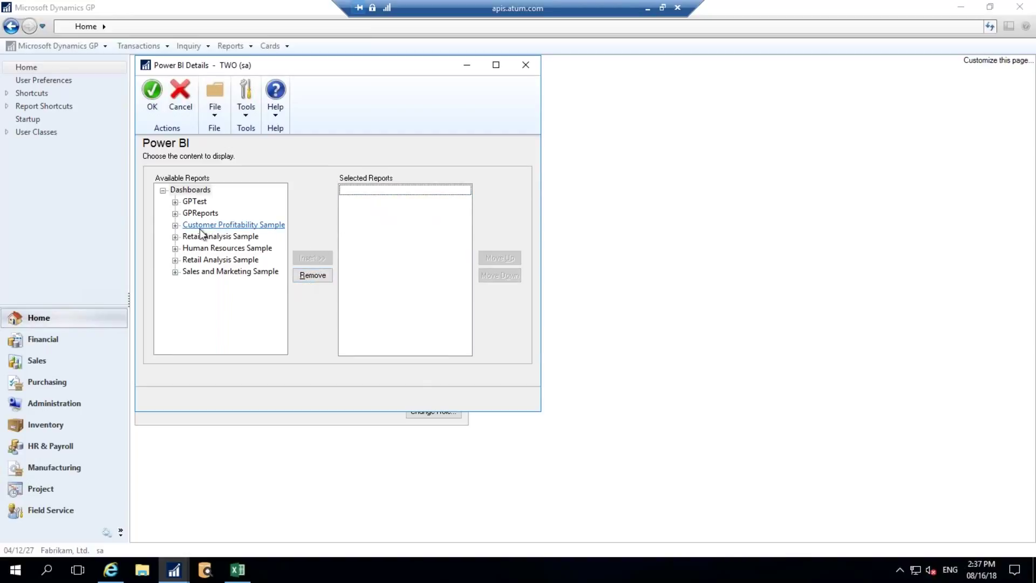
Browse the Customer Profitability Sample tiles and add its Total Revenue tile to the selected reports
click(175, 225)
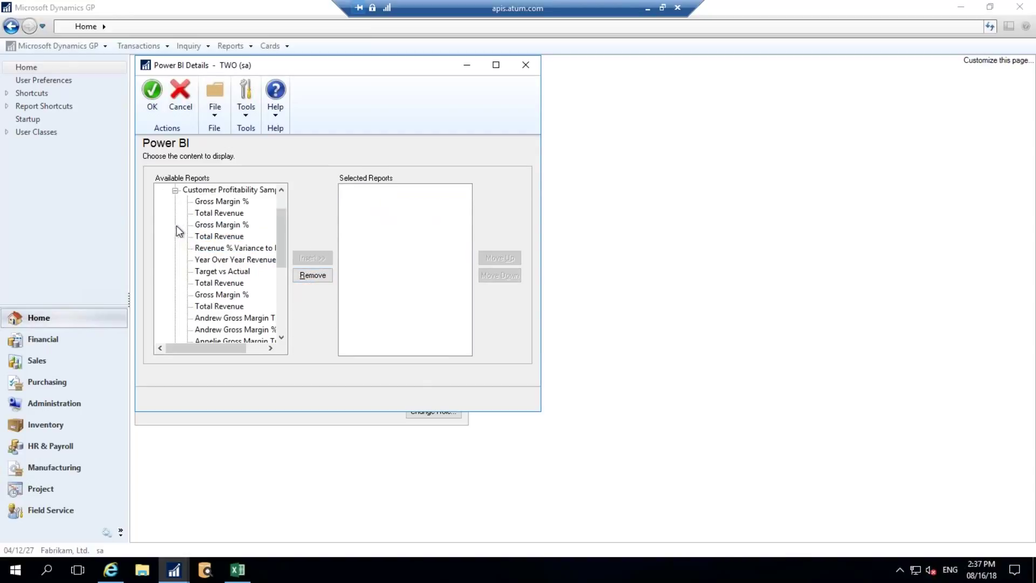
click(281, 337)
click(281, 337)
click(281, 338)
click(282, 338)
double_click(281, 338)
double_click(281, 337)
double_click(281, 338)
click(281, 337)
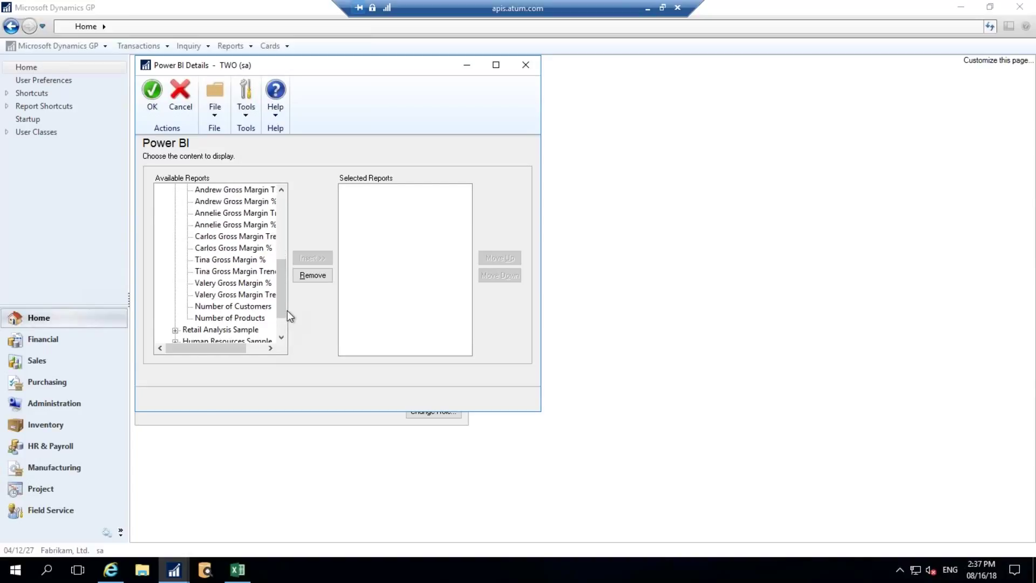
drag(285, 295, 286, 266)
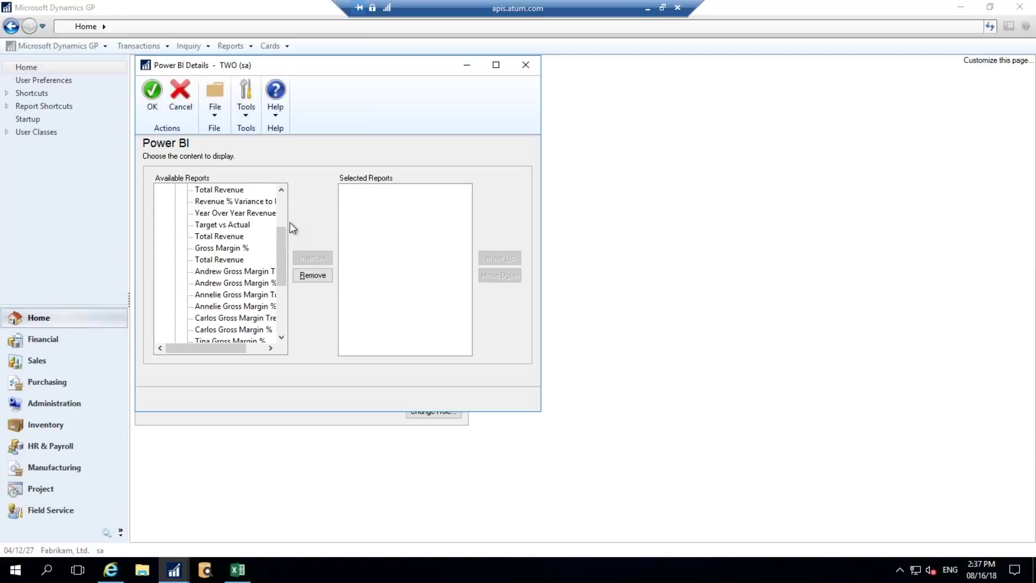
drag(281, 252, 280, 235)
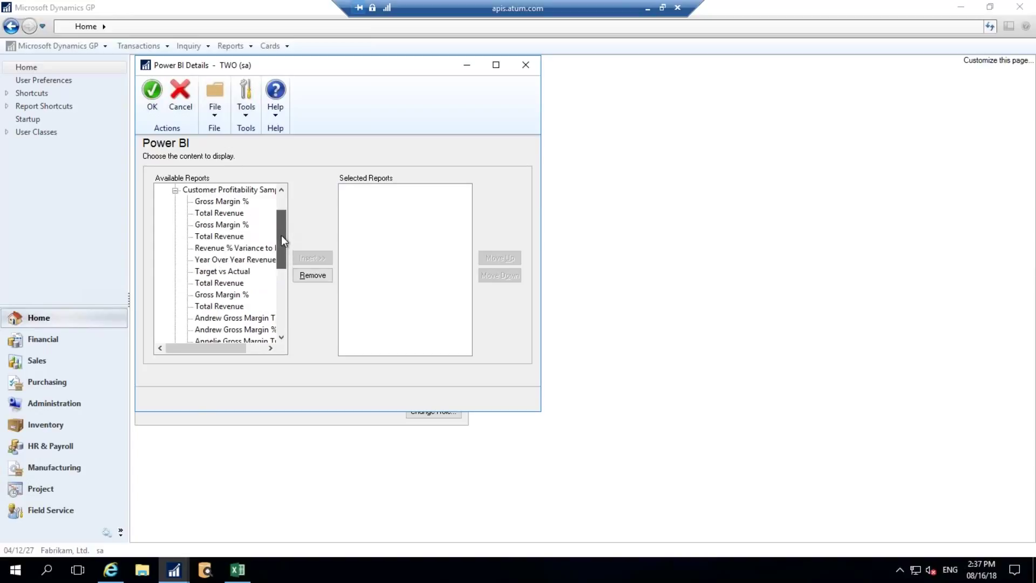
click(219, 236)
click(312, 257)
Add the Target vs Actual and Year Over Year Revenue Growth tiles from the Customer Profitability Sample to the selected reports
click(281, 338)
click(281, 338)
click(282, 338)
click(281, 338)
click(281, 338)
click(281, 338)
click(282, 338)
click(281, 337)
click(281, 338)
drag(279, 299, 280, 307)
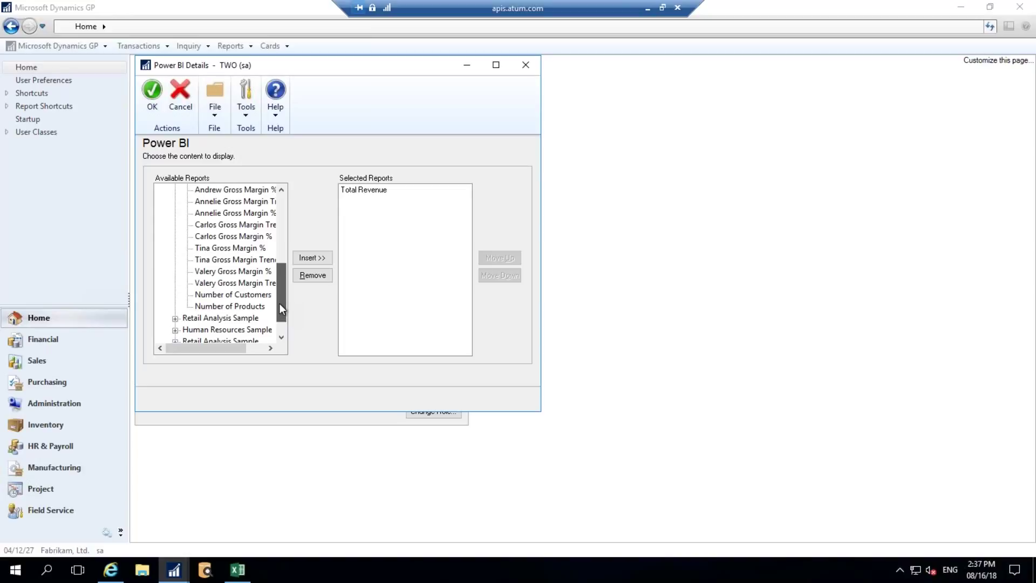
drag(279, 304, 283, 245)
click(221, 283)
click(312, 257)
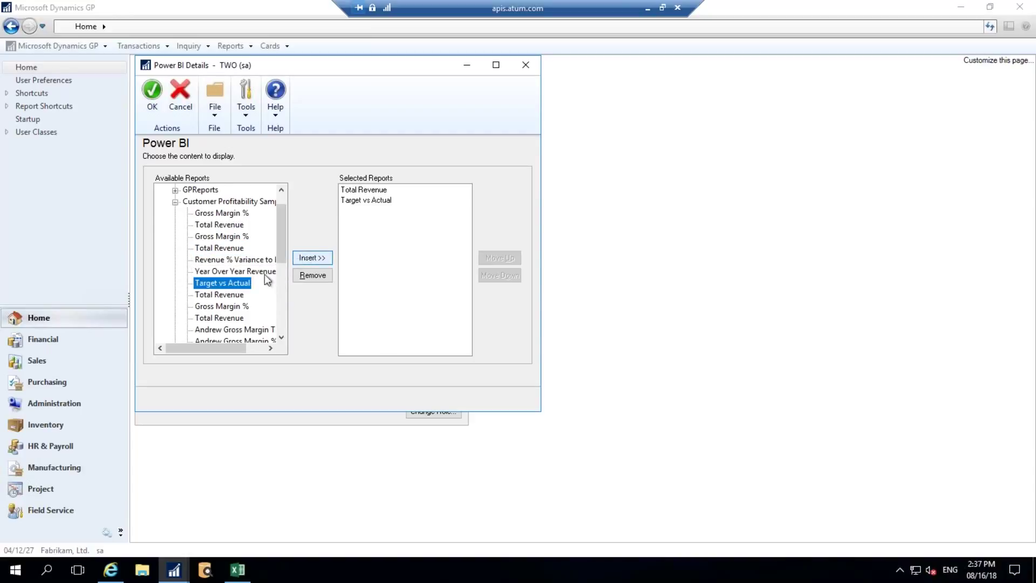
click(240, 272)
click(305, 258)
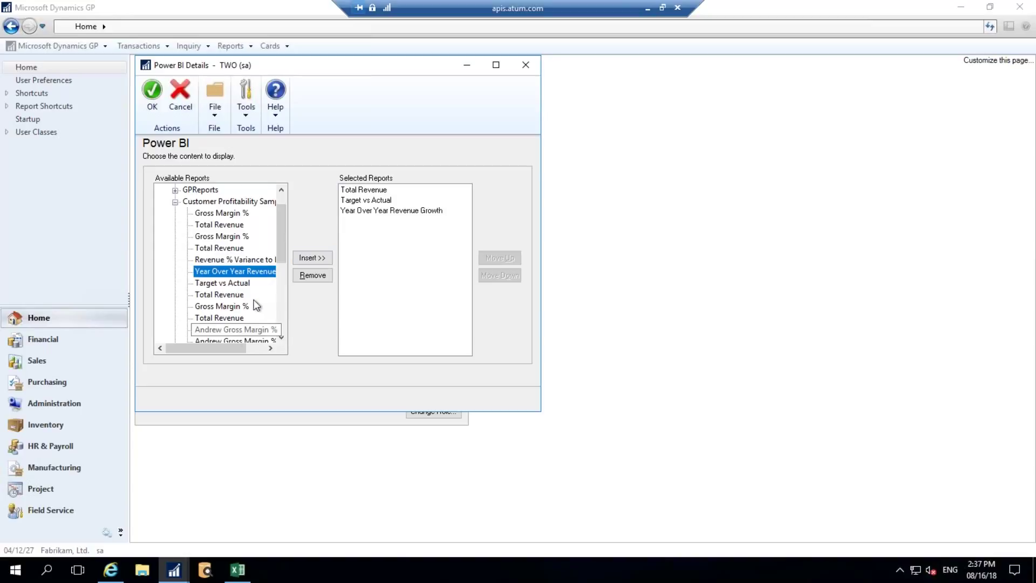
From the Human Resources Sample, add the New Hire Count, New Hires Same Period Last Year, Actives YoY % Change and Active Employee Count tiles
drag(280, 255, 282, 325)
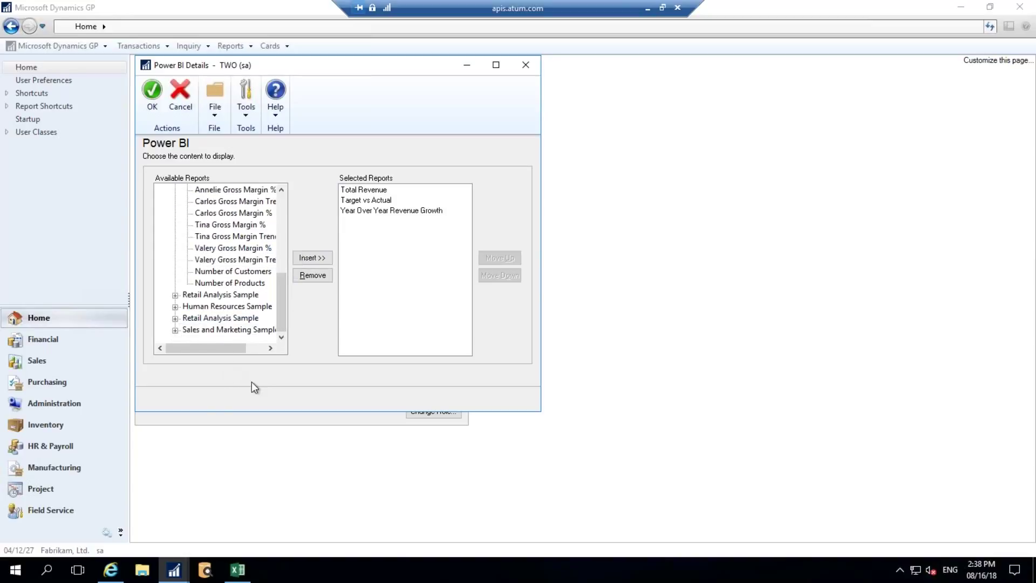
click(176, 307)
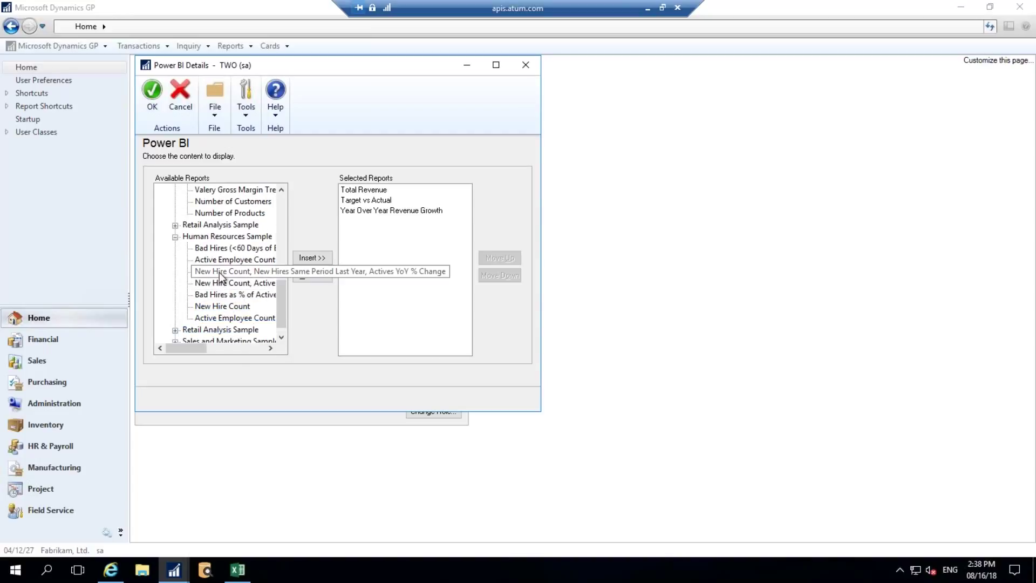
click(273, 271)
click(311, 257)
click(235, 259)
click(310, 259)
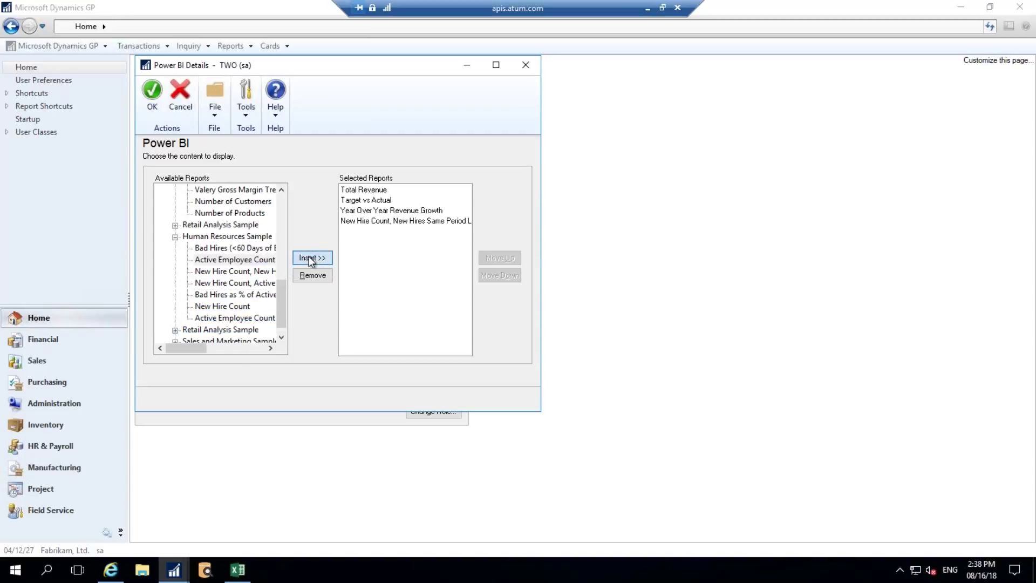
Add the Industry % Market Share YOY Change tile from the Sales and Marketing Sample to the selected reports
click(175, 236)
click(175, 330)
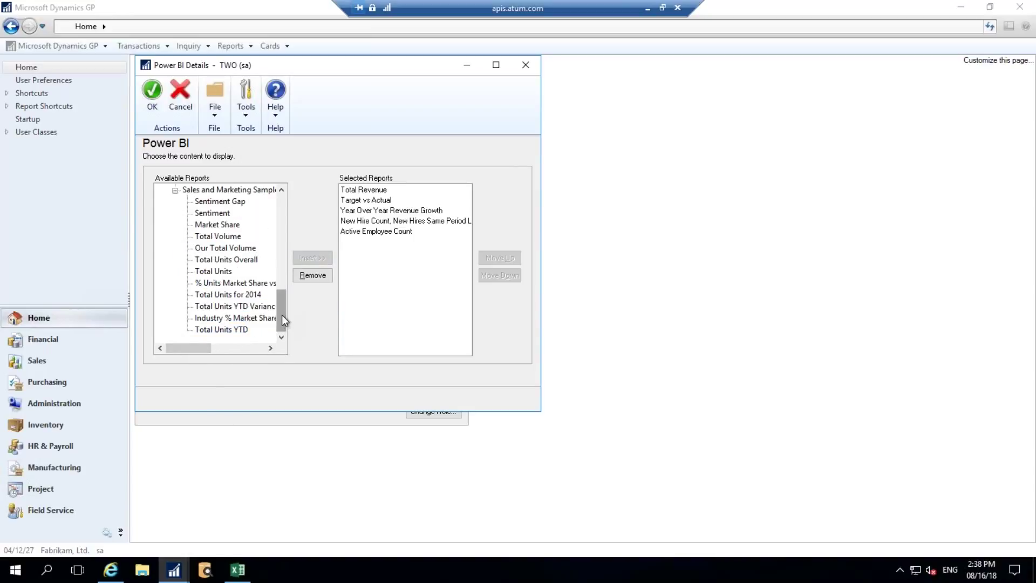
click(232, 318)
click(312, 258)
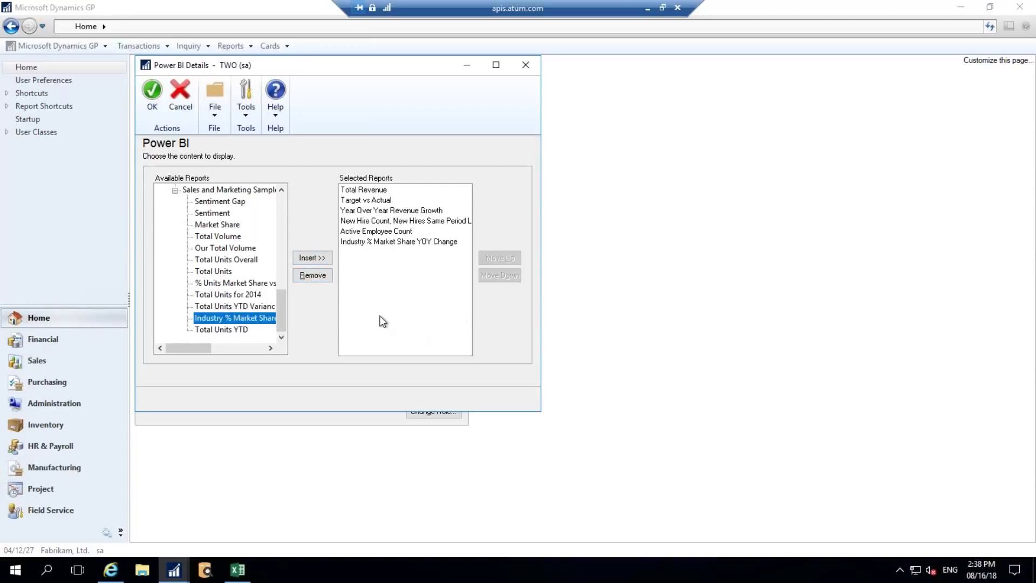
Accept the selected Power BI reports, enable Show All for Power BI and apply the home page customization
click(388, 241)
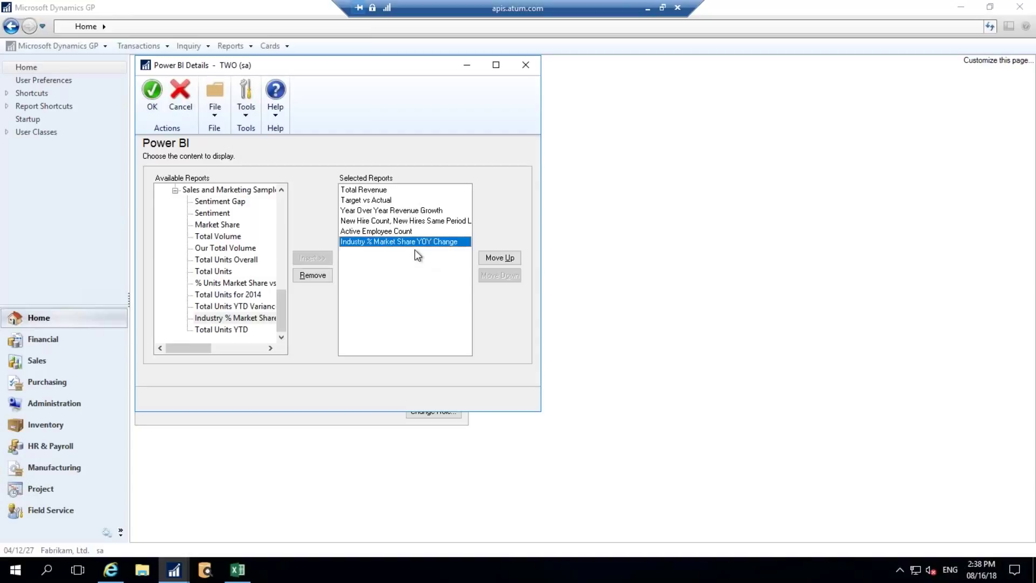
click(152, 96)
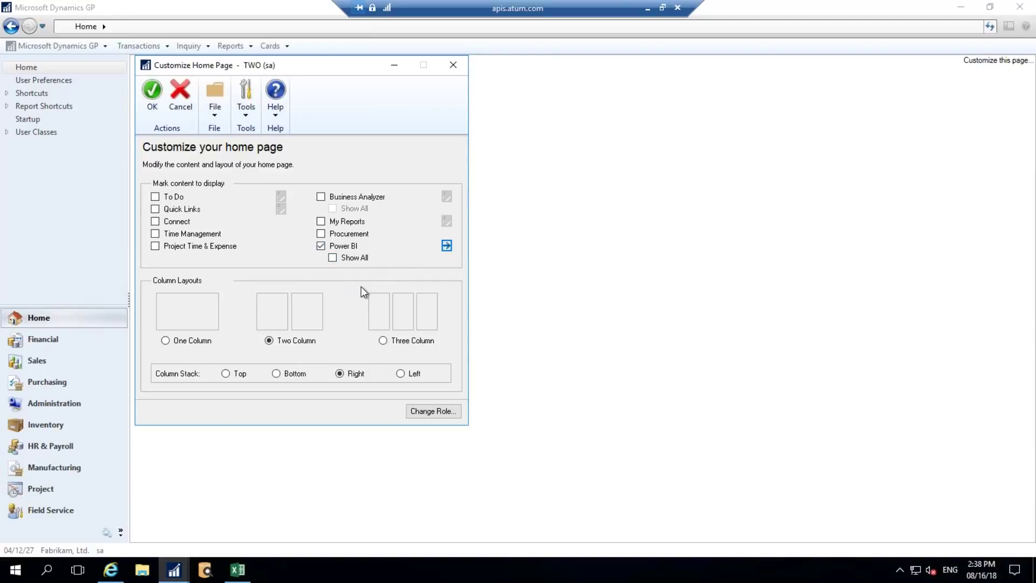
click(450, 248)
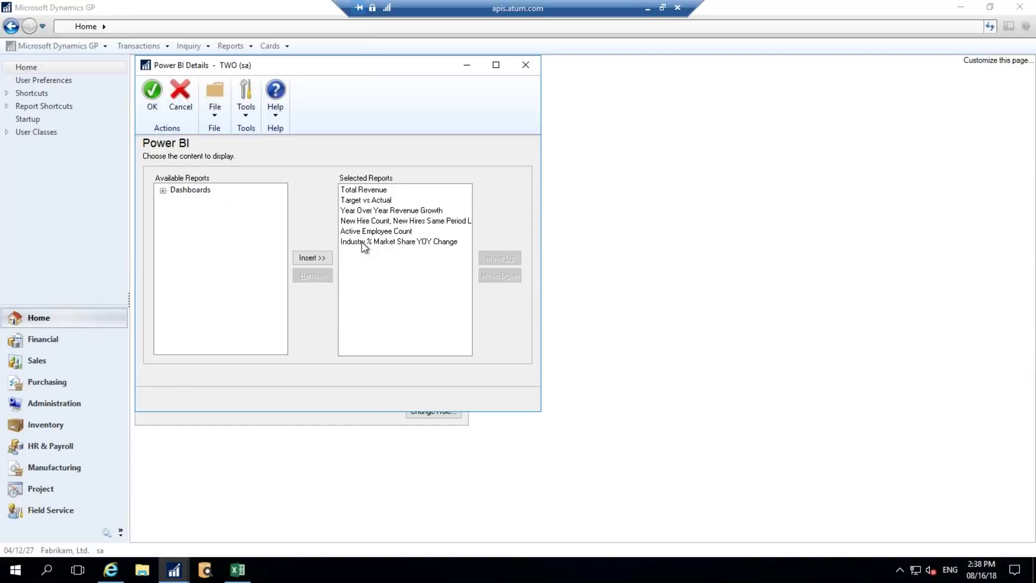
click(152, 92)
click(333, 258)
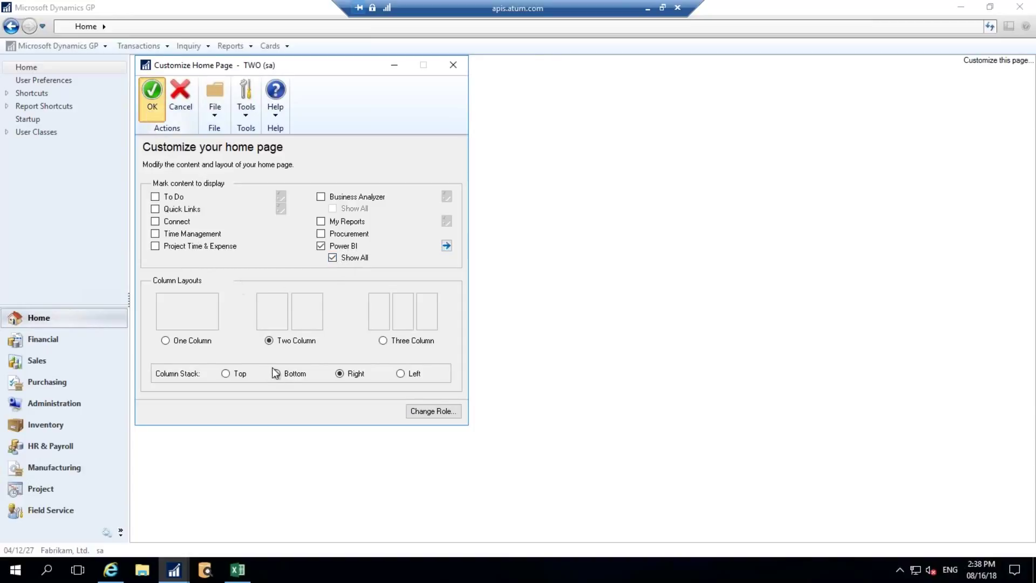
key(Return)
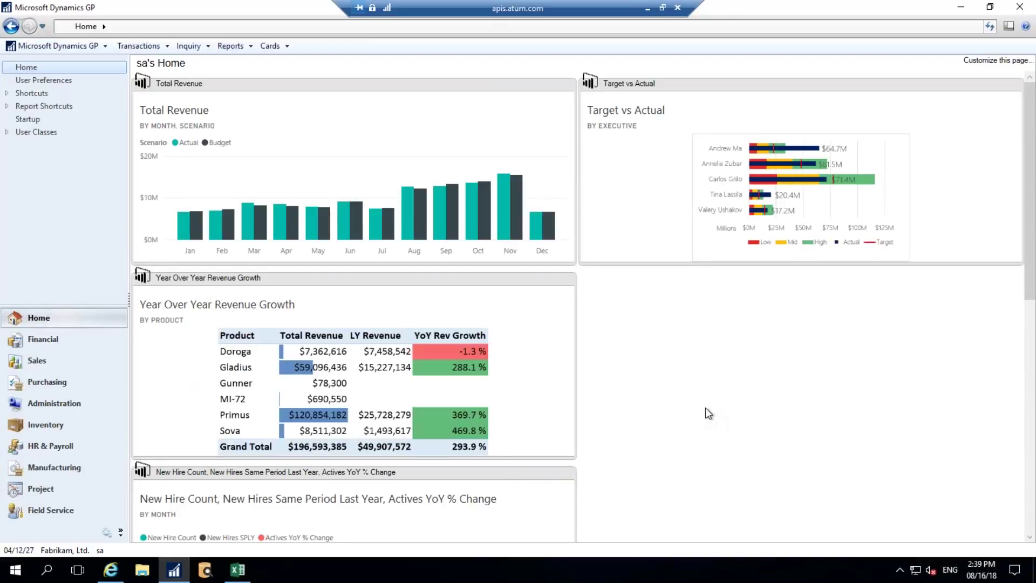
Move the New Hire Count tile beside Year Over Year Revenue Growth and the Industry % Market Share YOY Change tile beside Active Employee Count
drag(483, 473, 820, 308)
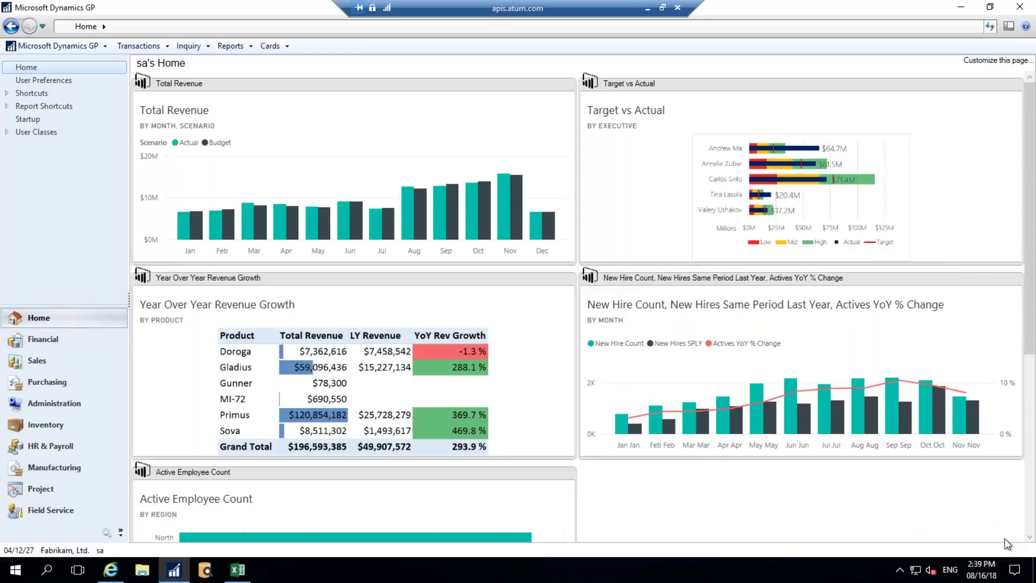
click(1029, 538)
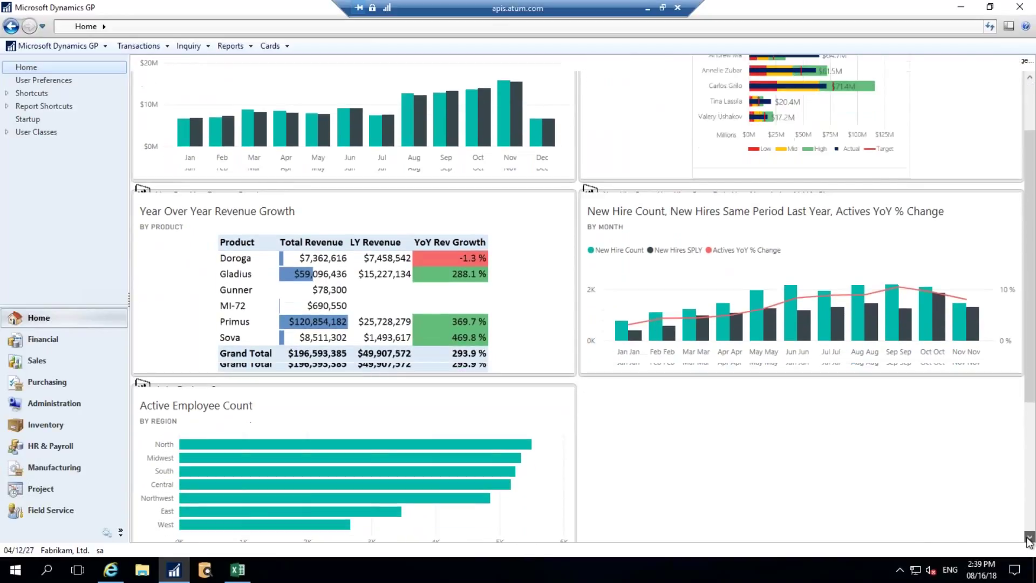
click(1028, 538)
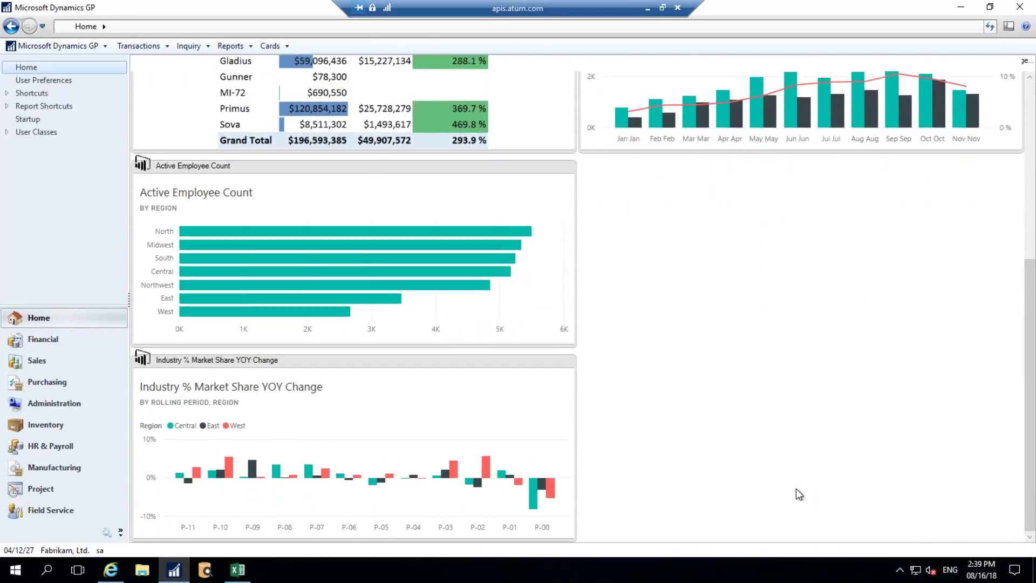
drag(386, 388, 840, 169)
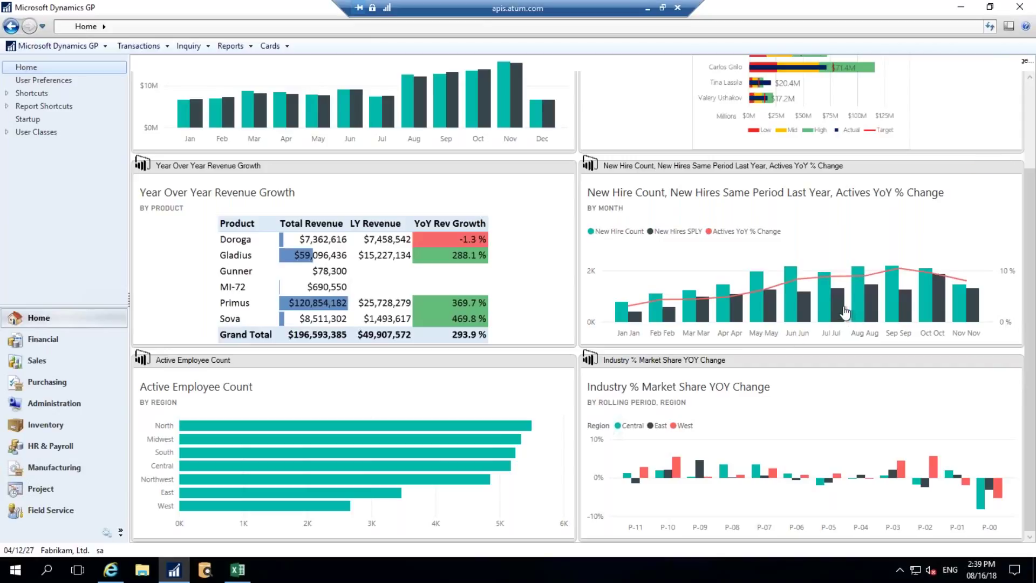
click(1030, 78)
scroll(1030, 78, up, 5)
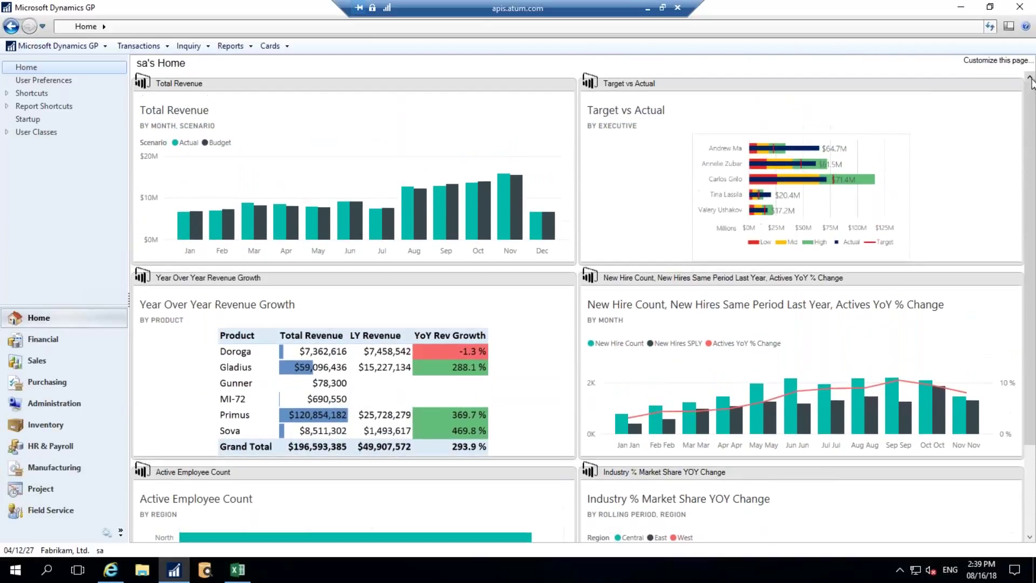